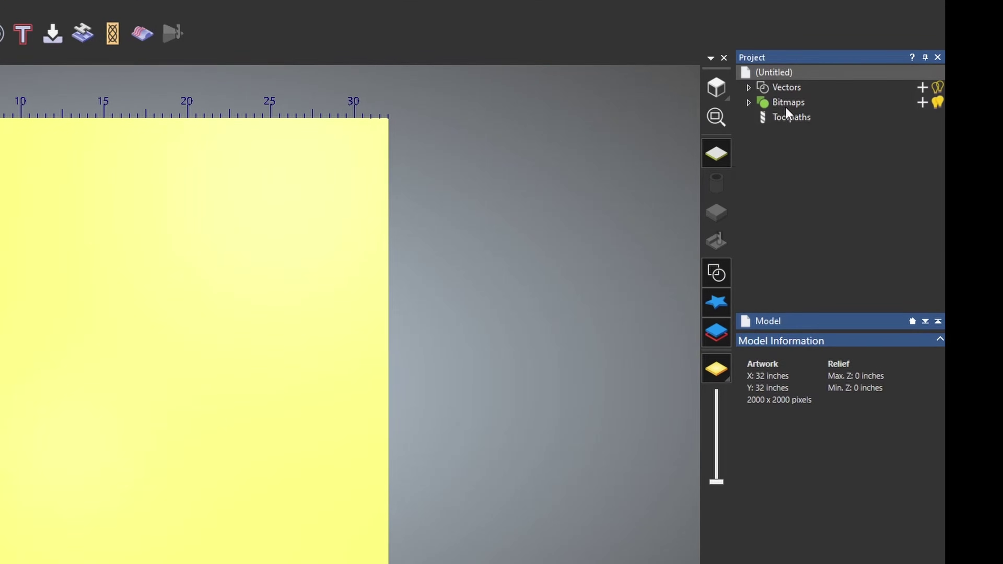
# Import the 'Kermit, Soccer (1)' picture through the Bitmaps Import option as a bitmap layer
pyautogui.rightClick(788, 104)
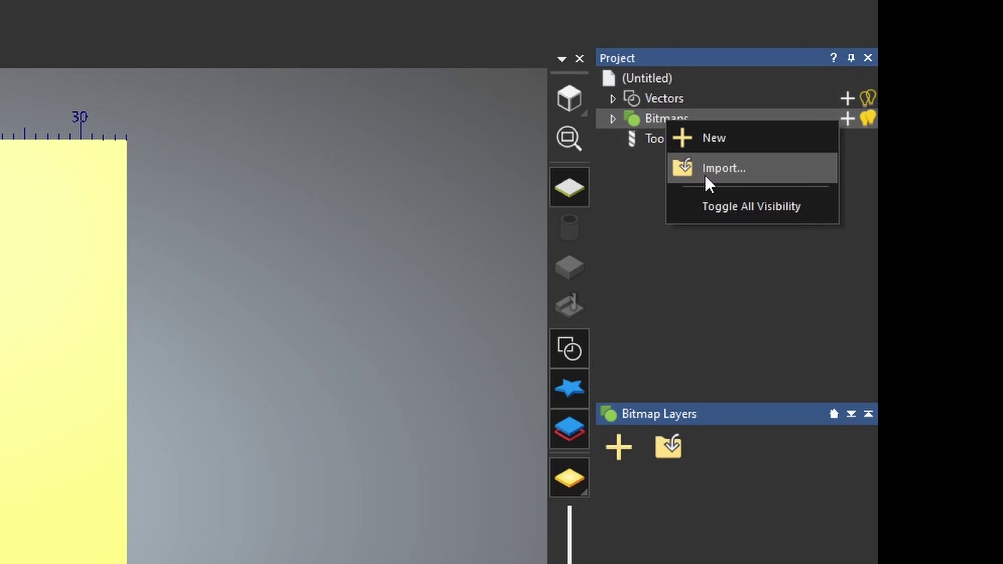
pyautogui.click(723, 169)
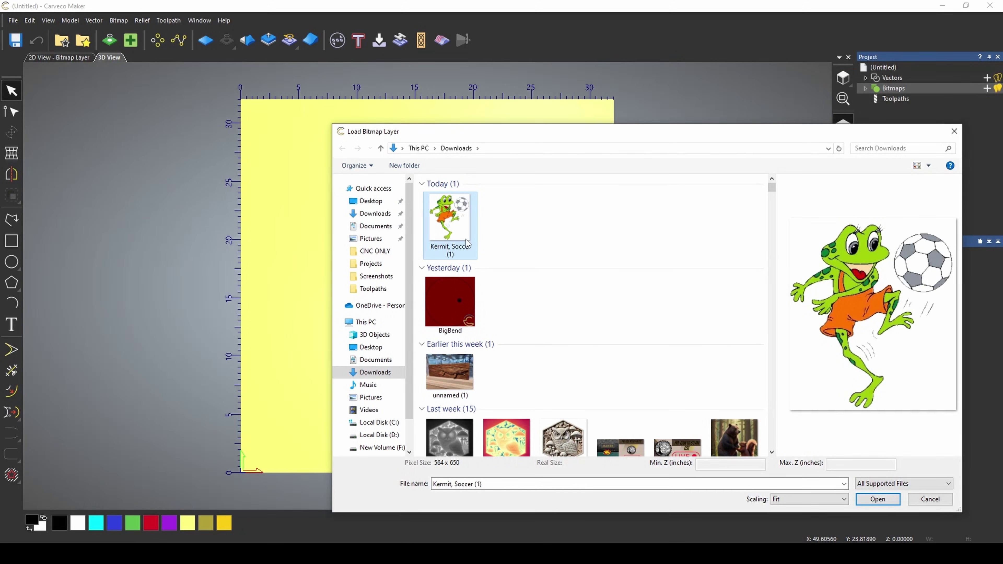
pyautogui.click(877, 499)
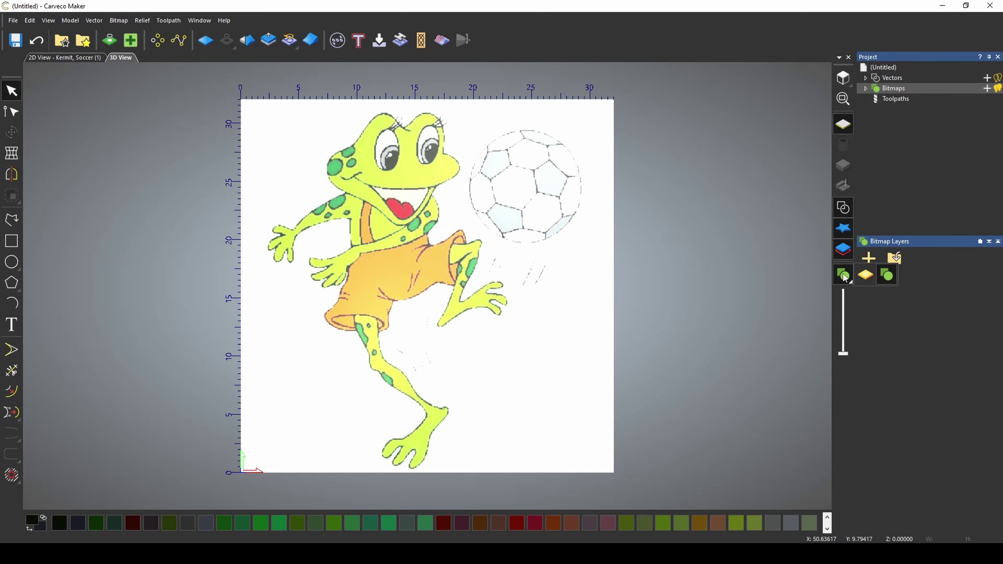
# Hide the bitmap to see the plain material, then compare the 3D View and flat 2D View
pyautogui.click(862, 276)
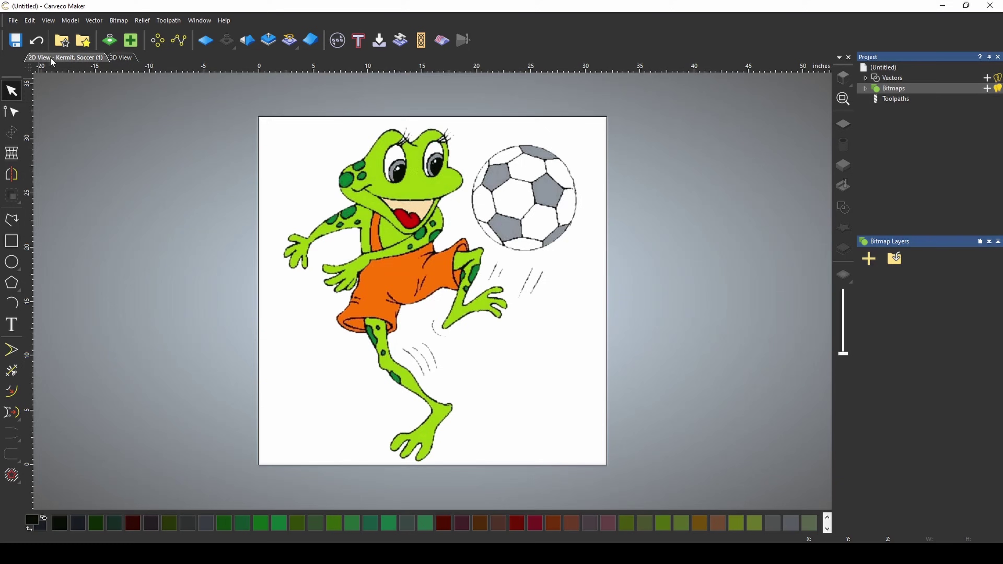
pyautogui.click(121, 58)
pyautogui.click(78, 60)
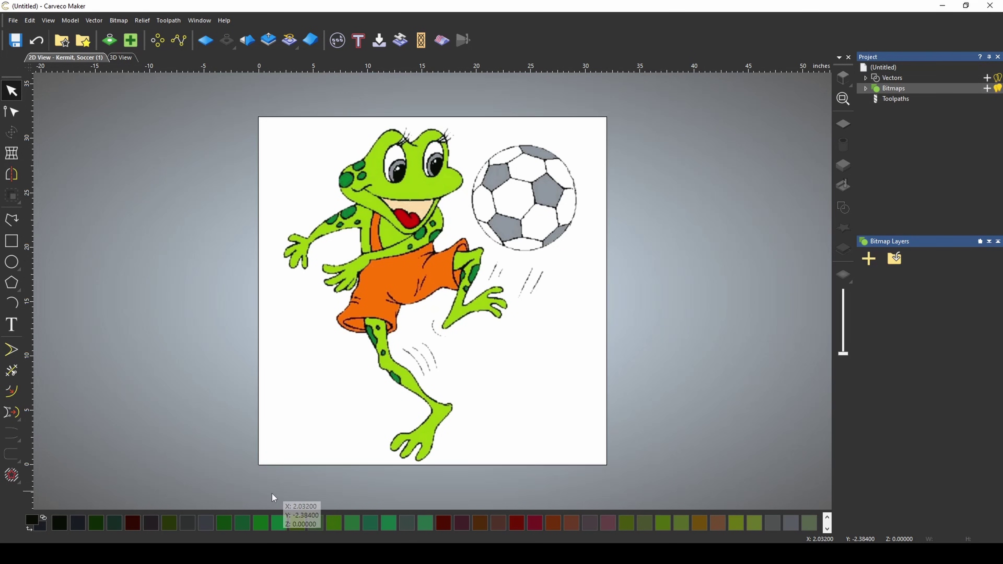
# Scroll the colour palette down and back up
pyautogui.click(826, 529)
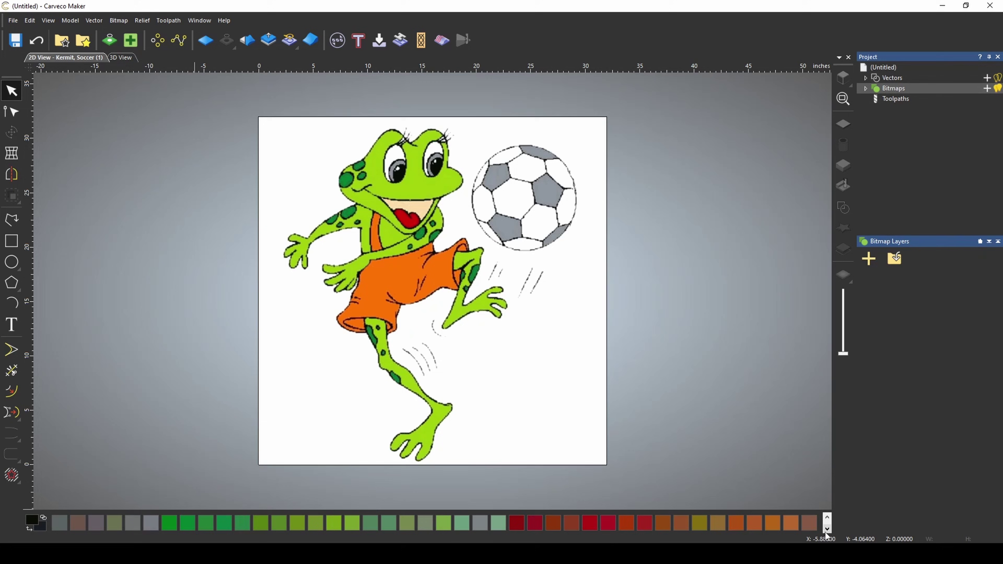
pyautogui.click(826, 528)
pyautogui.click(826, 529)
pyautogui.click(826, 529)
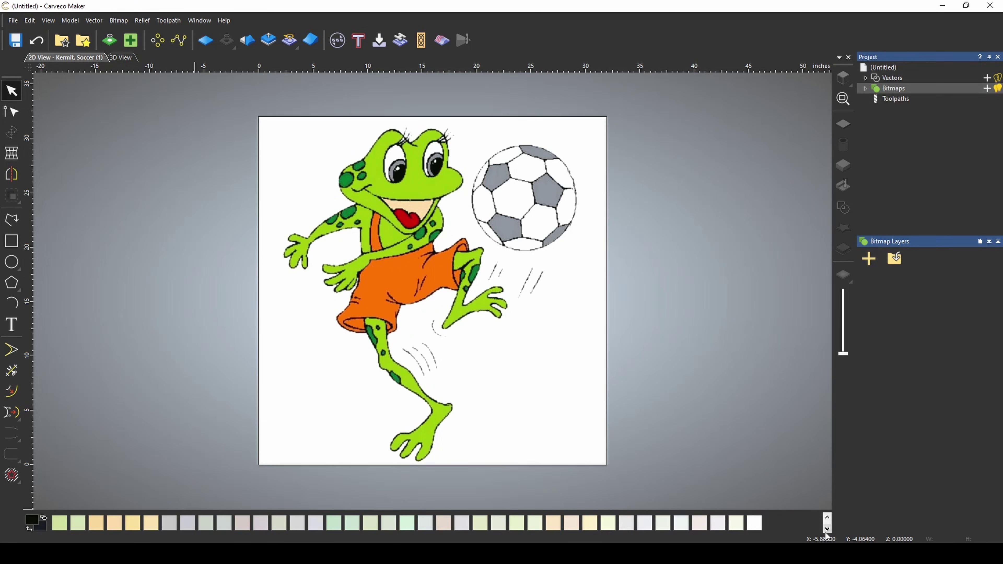
pyautogui.click(827, 519)
pyautogui.click(827, 518)
pyautogui.click(828, 518)
pyautogui.click(827, 518)
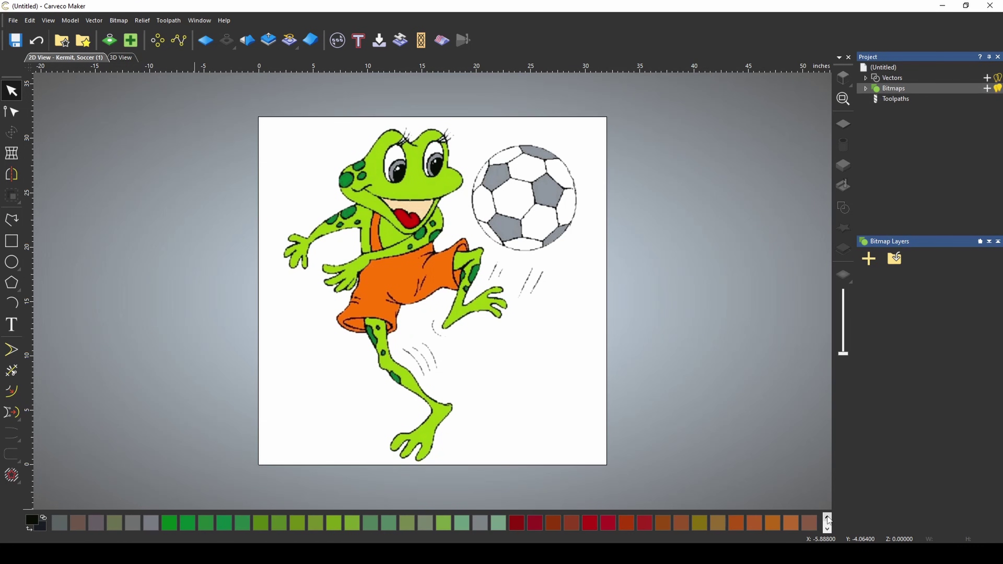
pyautogui.click(827, 519)
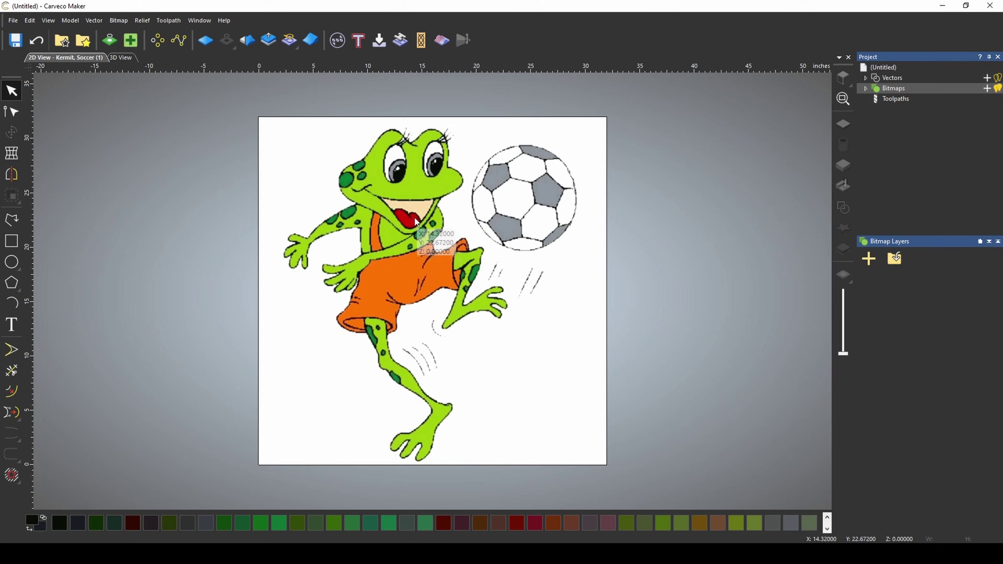
pyautogui.scroll(5, 417, 213)
pyautogui.scroll(3, 419, 203)
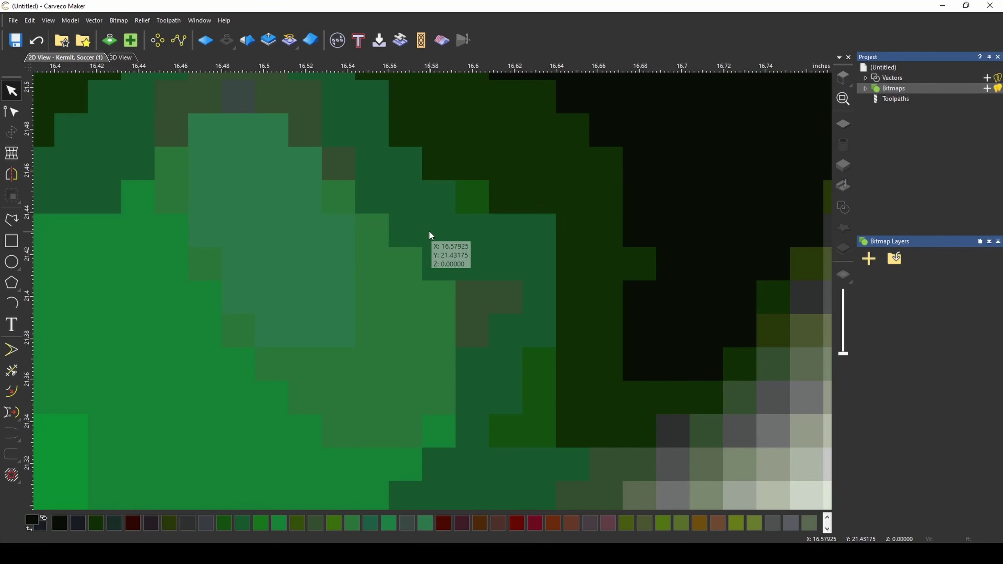
pyautogui.scroll(-1, 430, 231)
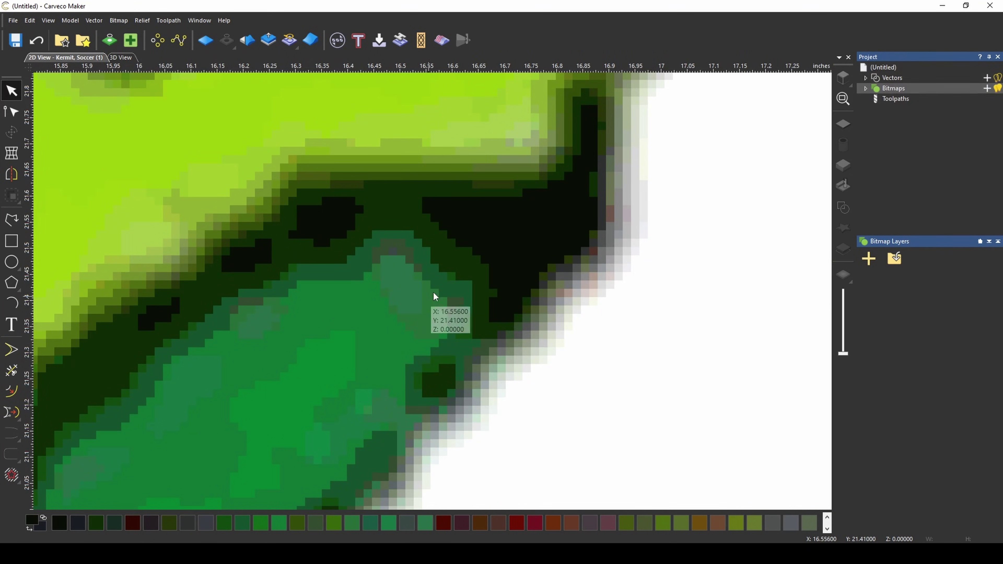
pyautogui.scroll(-3, 455, 277)
pyautogui.scroll(-6, 389, 301)
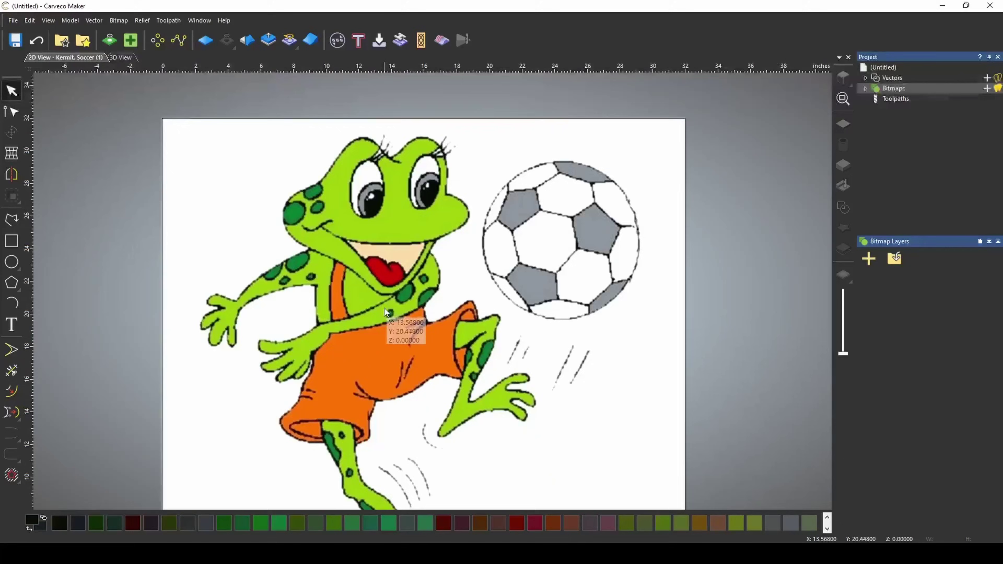
pyautogui.scroll(-2, 407, 348)
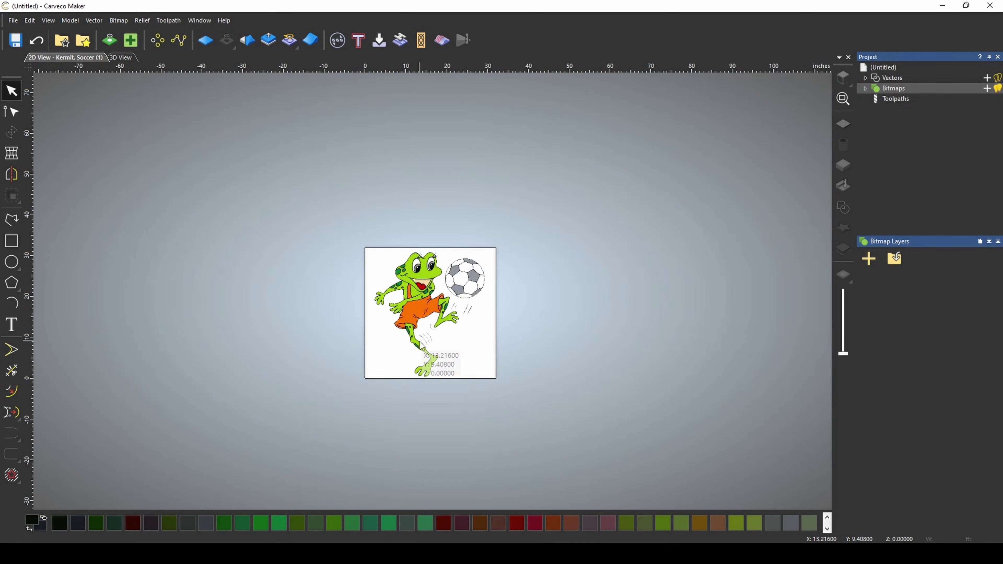
pyautogui.scroll(2, 422, 340)
pyautogui.scroll(2, 409, 248)
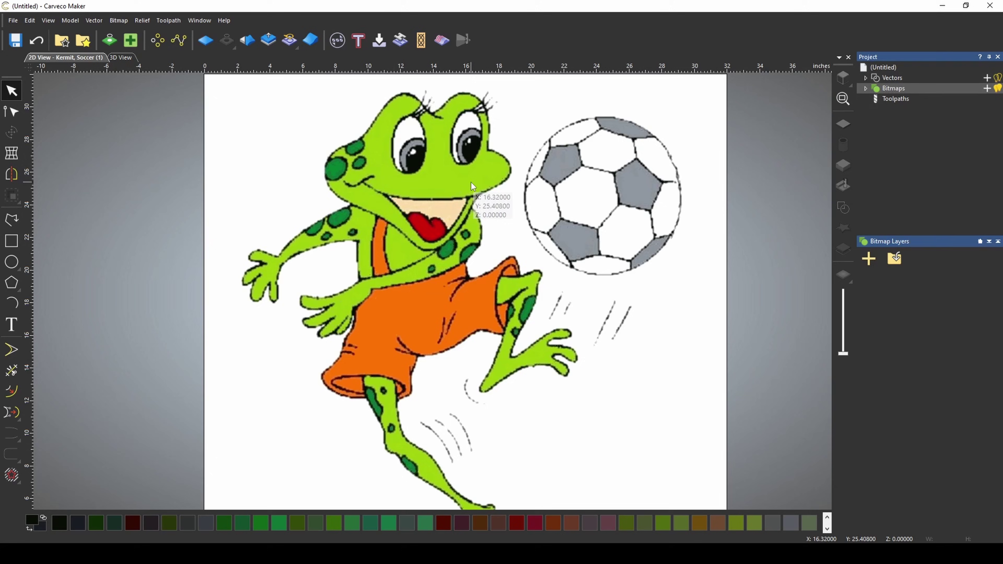
pyautogui.scroll(-2, 442, 268)
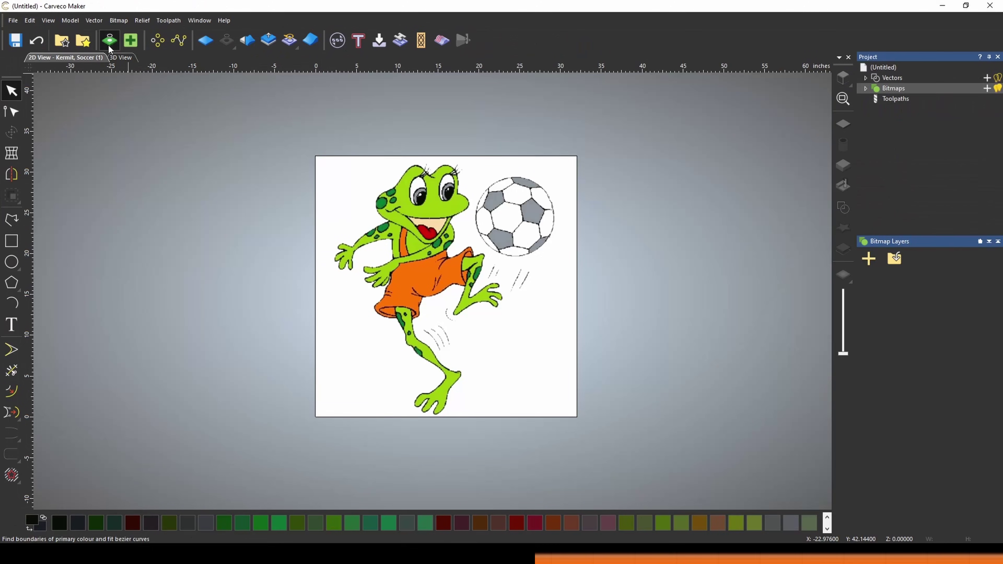
# Open Bitmap to Vector's Reduce Colours dialog, showing 249 colours and a 32-colour maximum, and move it aside
pyautogui.click(282, 103)
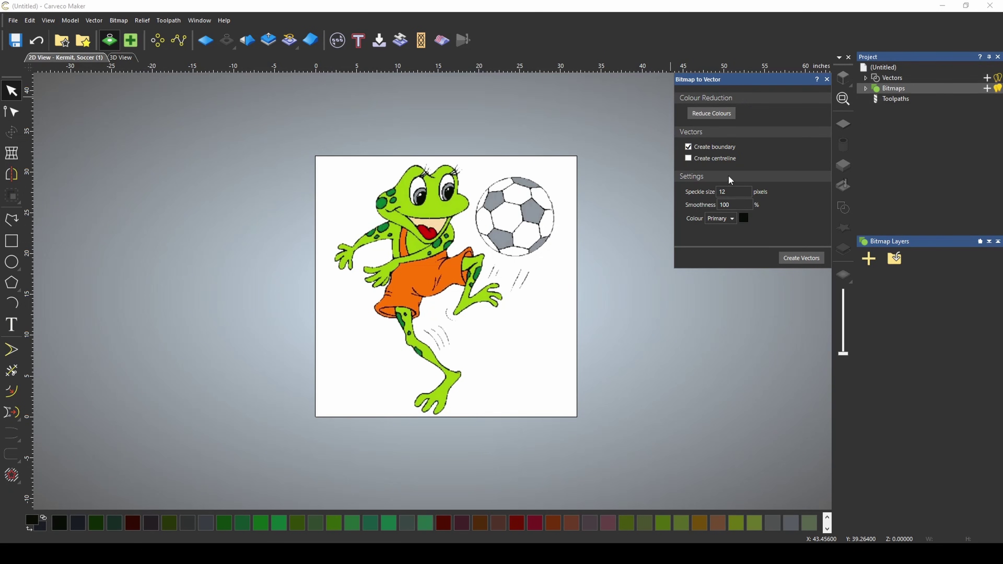
pyautogui.click(718, 114)
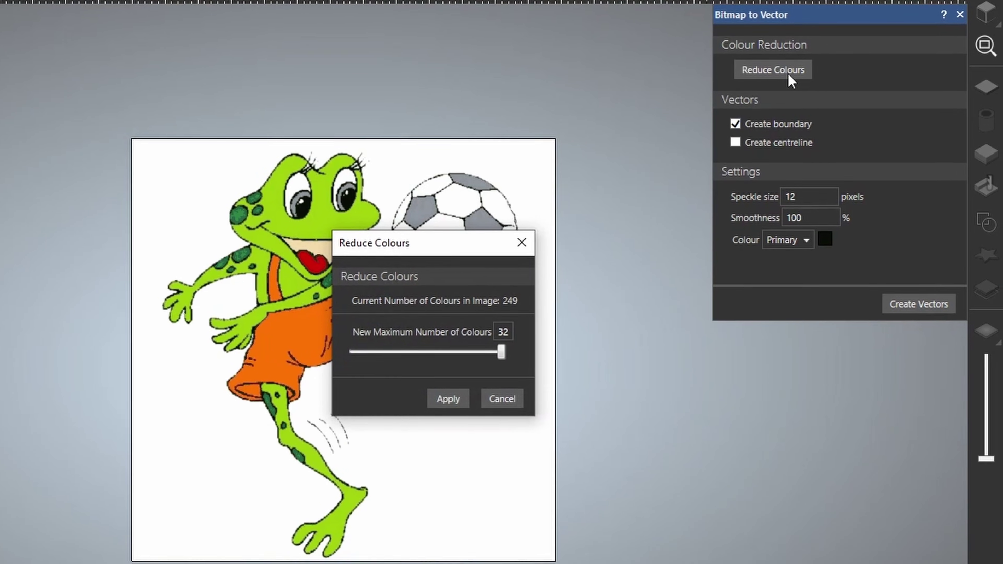
pyautogui.moveTo(410, 228); pyautogui.dragTo(687, 294)
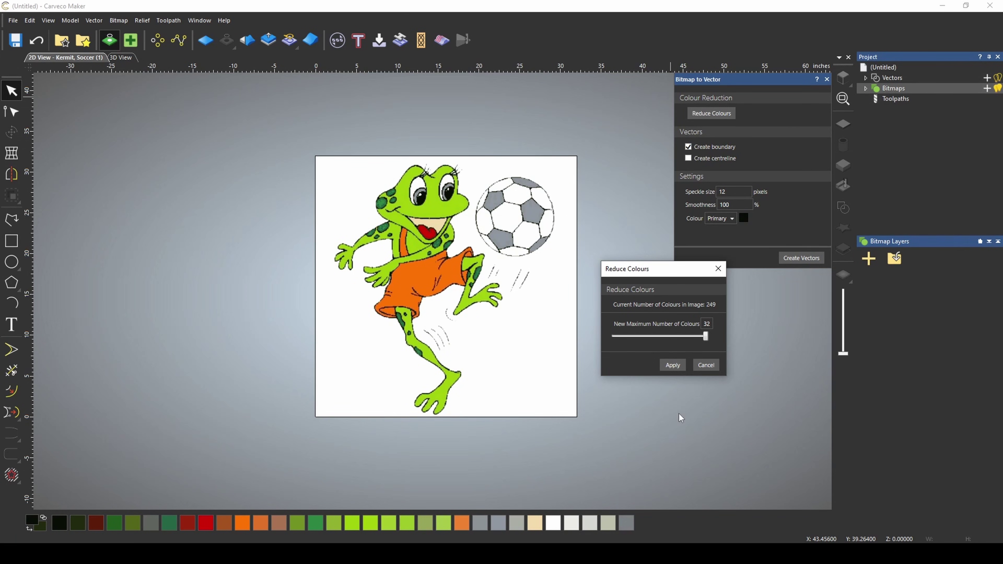
# Reduce the frog image to 32 colours, then reduce it further to 8 colours
pyautogui.press('Return')
pyautogui.scroll(6, 447, 250)
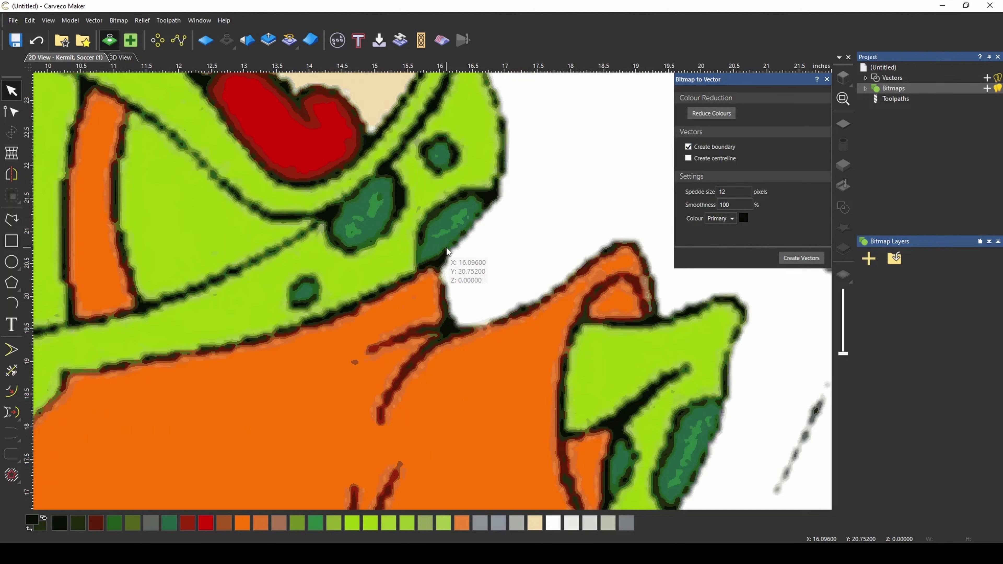
pyautogui.click(698, 118)
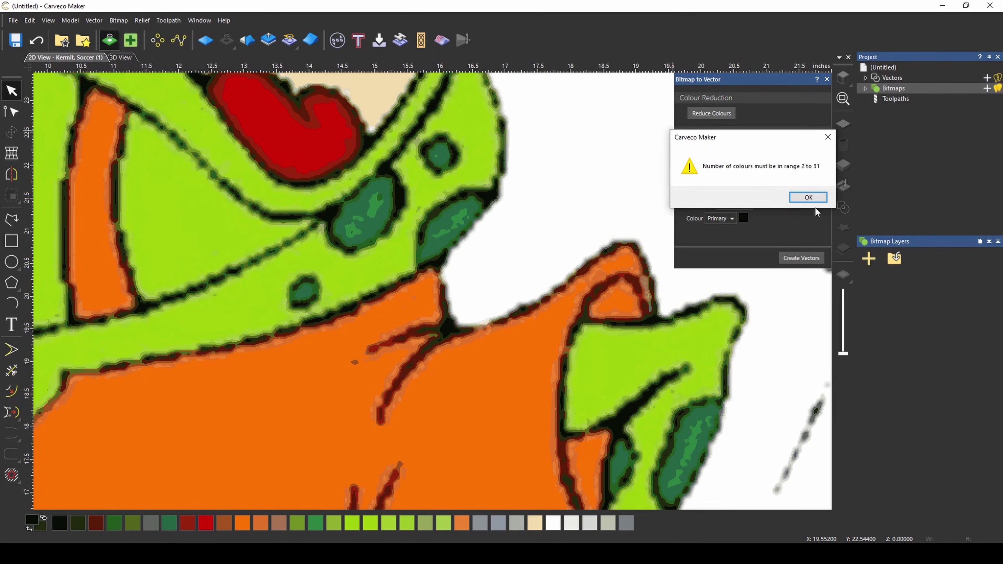
pyautogui.click(808, 198)
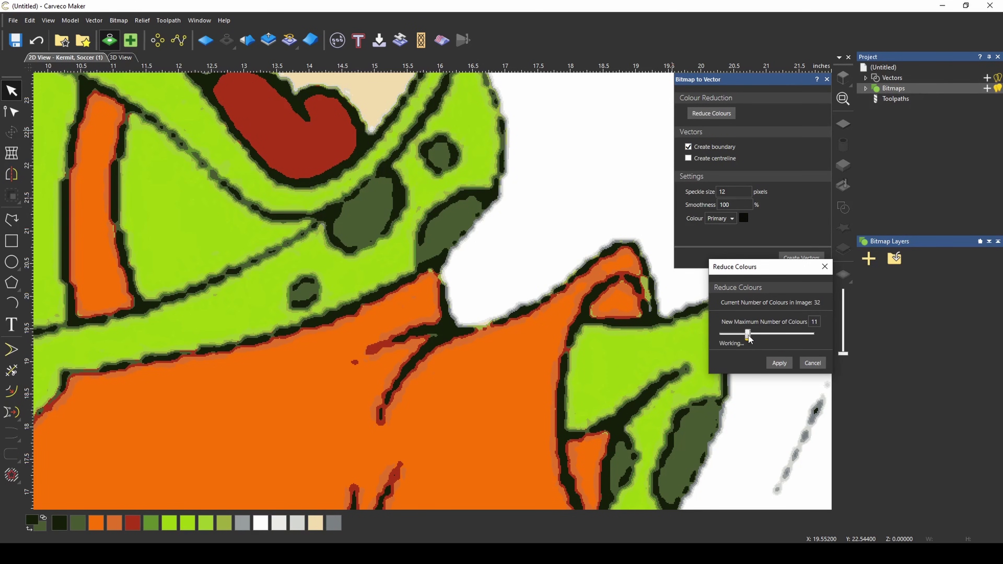
pyautogui.moveTo(749, 339); pyautogui.dragTo(740, 341)
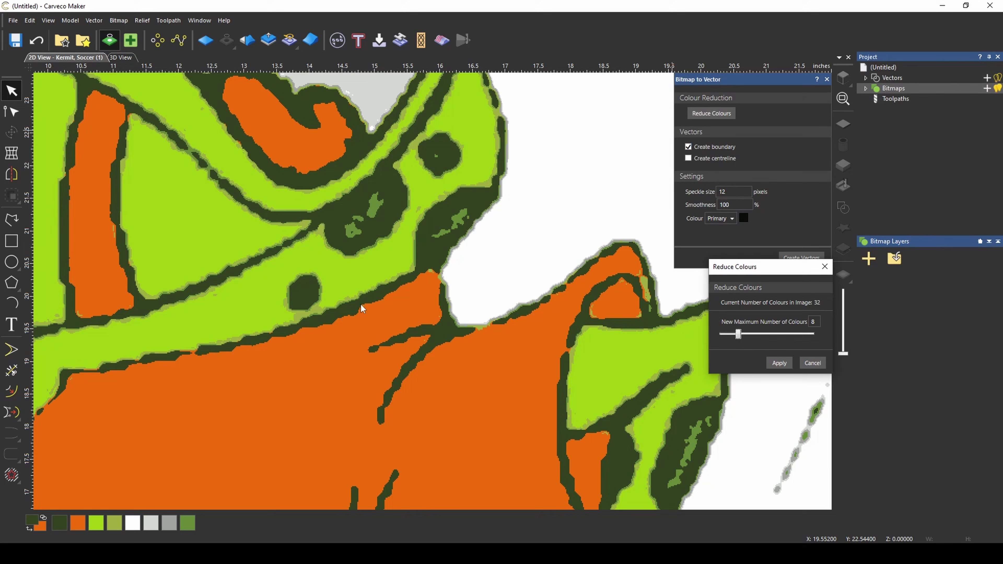
pyautogui.press('Return')
pyautogui.scroll(-5, 347, 302)
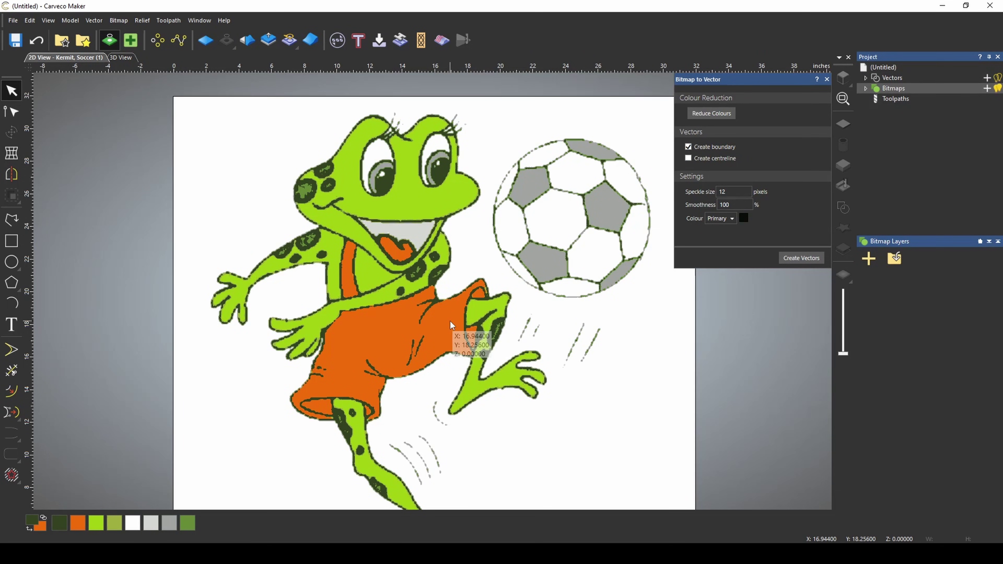
# Try palette swatches as the primary colour, settling on dark green
pyautogui.scroll(2, 465, 357)
pyautogui.scroll(2, 464, 357)
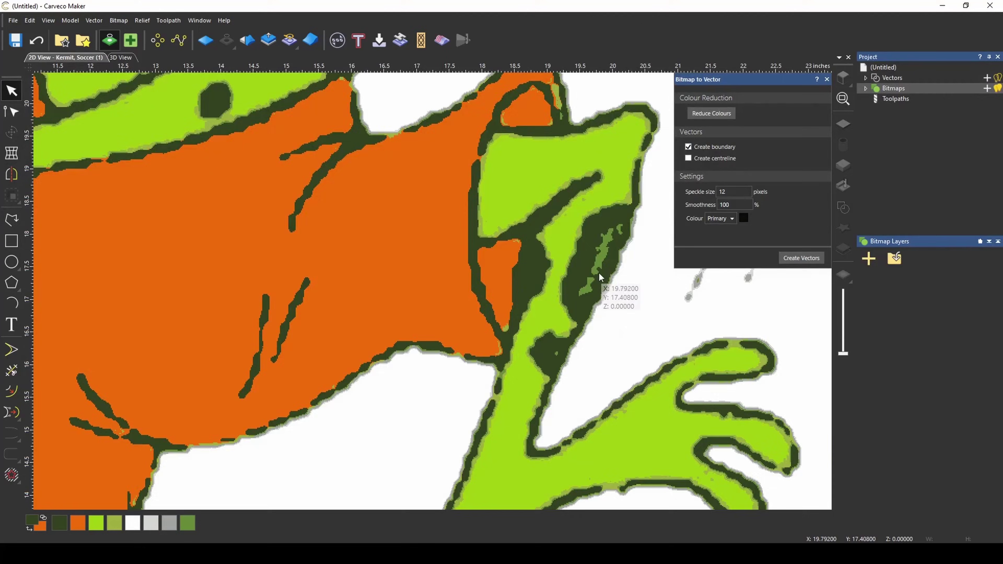
pyautogui.scroll(2, 598, 272)
pyautogui.scroll(-2, 591, 269)
pyautogui.scroll(4, 436, 279)
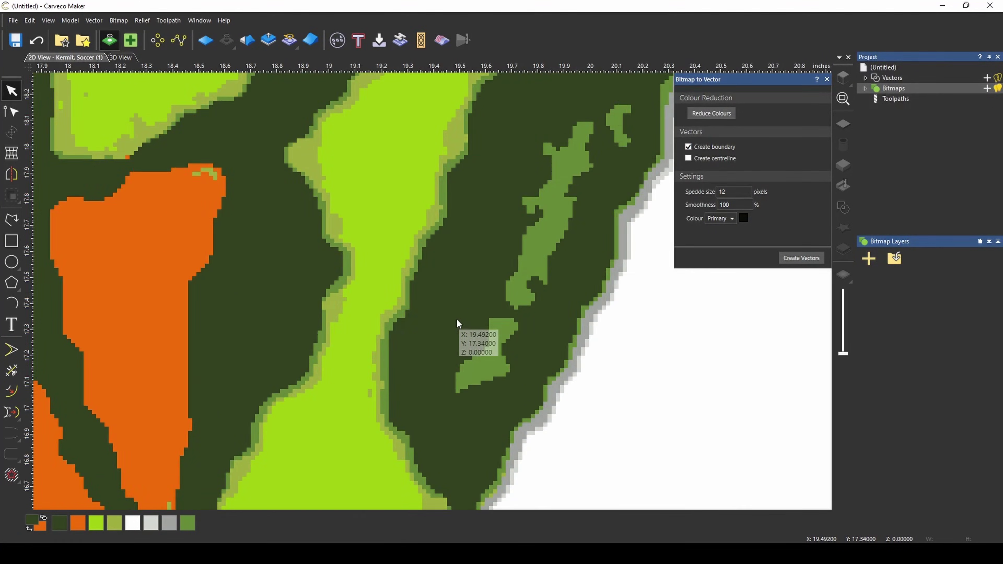
pyautogui.scroll(-2, 459, 324)
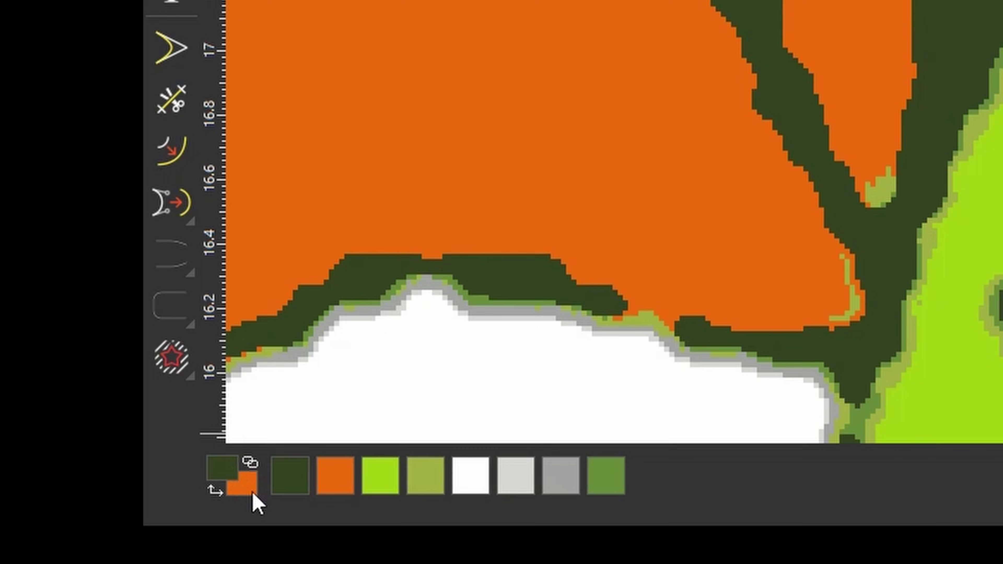
pyautogui.click(340, 479)
pyautogui.click(397, 474)
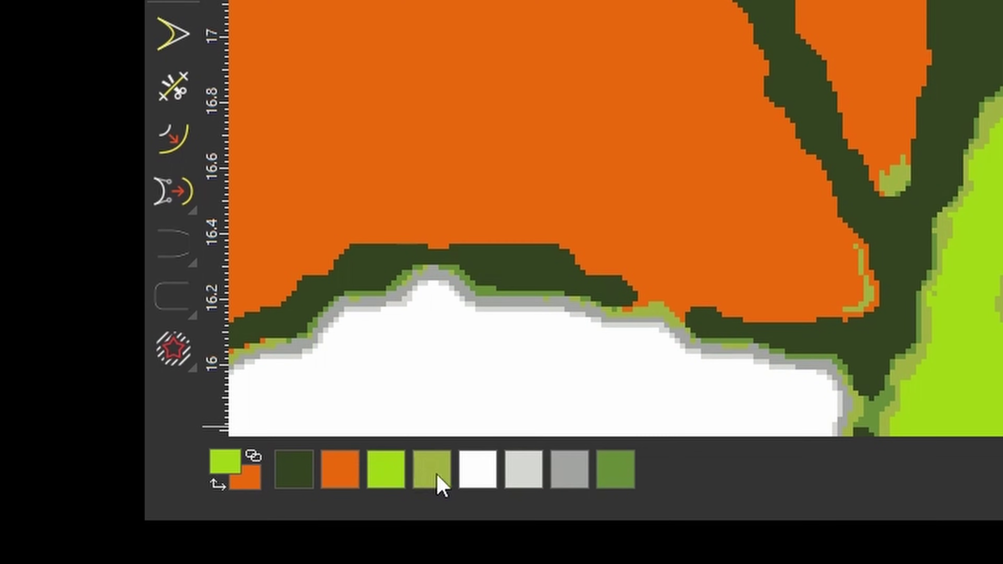
pyautogui.click(436, 480)
pyautogui.click(483, 467)
pyautogui.click(531, 468)
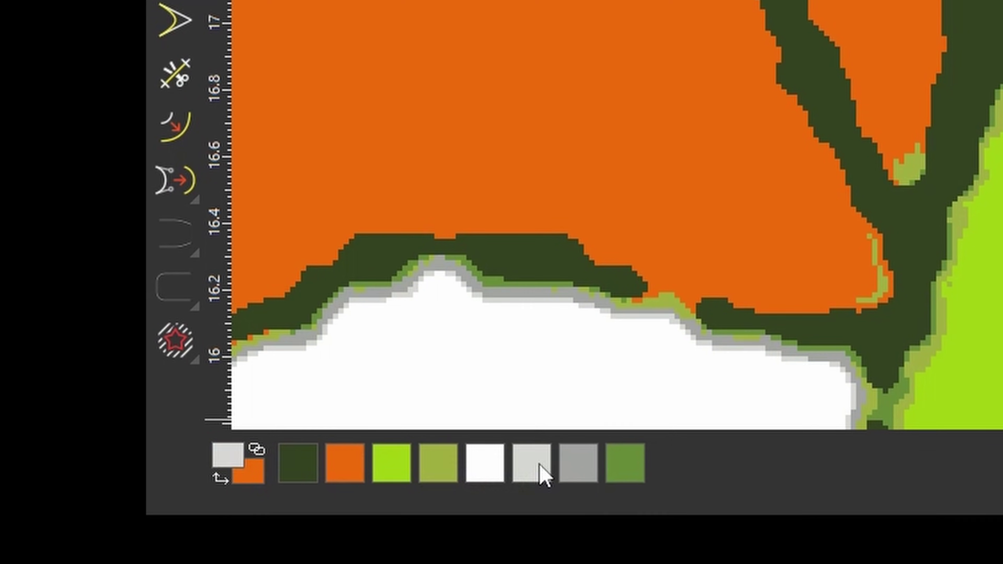
pyautogui.click(584, 468)
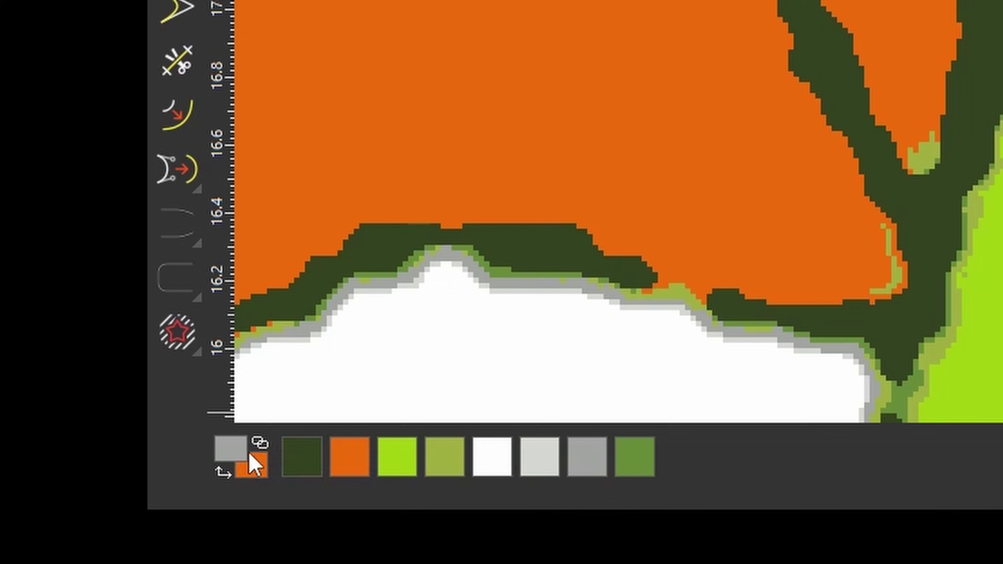
# Try swatches as the secondary colour to set it to medium green
pyautogui.click(409, 468)
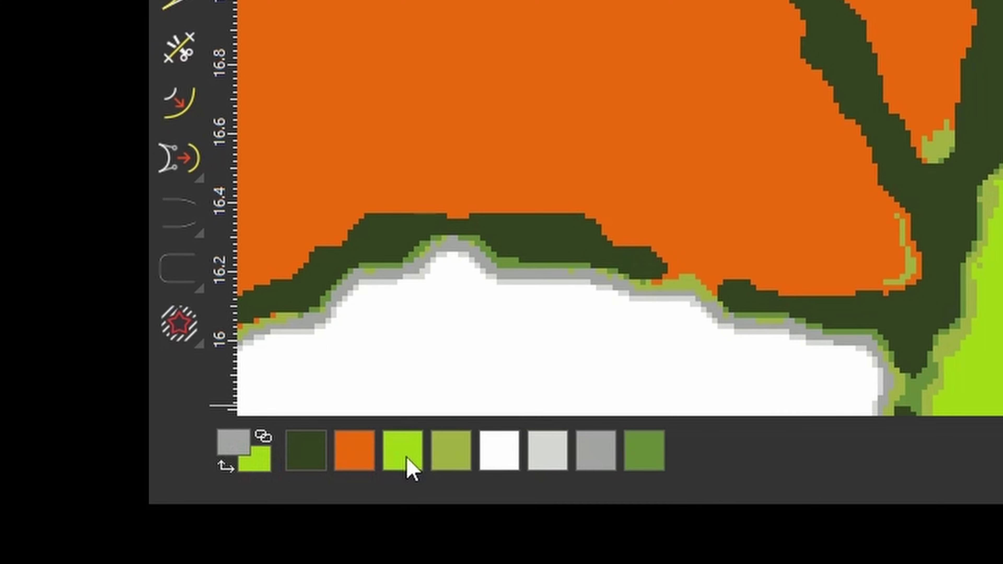
pyautogui.click(444, 464)
pyautogui.click(513, 460)
pyautogui.click(561, 460)
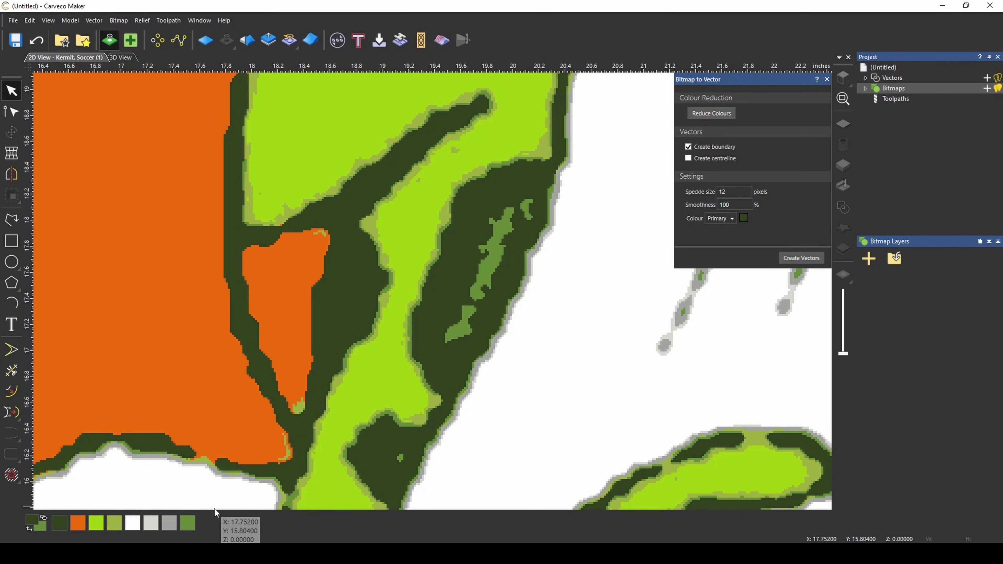
# Link medium green, olive, grey, white and orange swatches to the dark-green primary colour
pyautogui.click(43, 520)
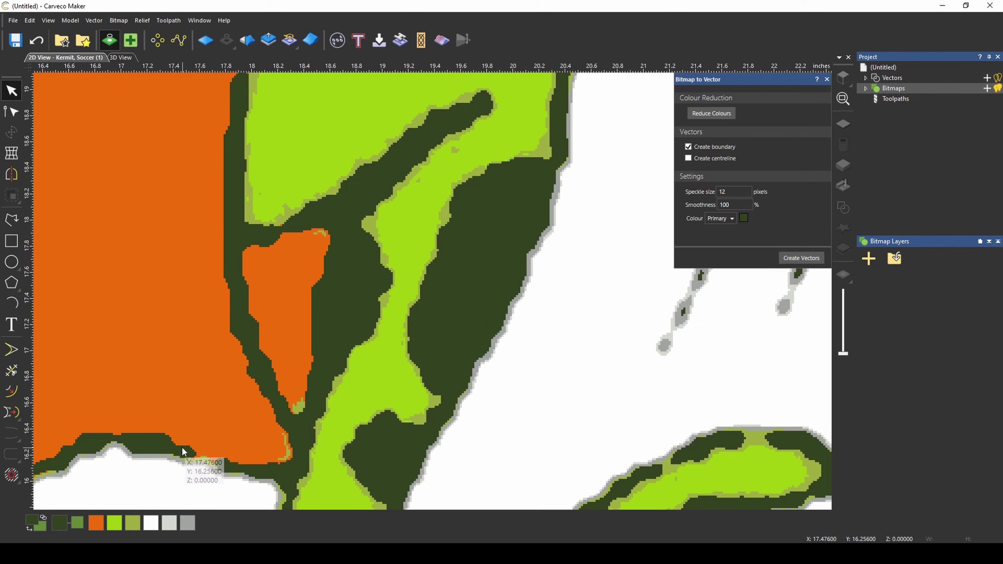
pyautogui.keyDown('shift'); pyautogui.click(134, 526); pyautogui.keyUp('shift')
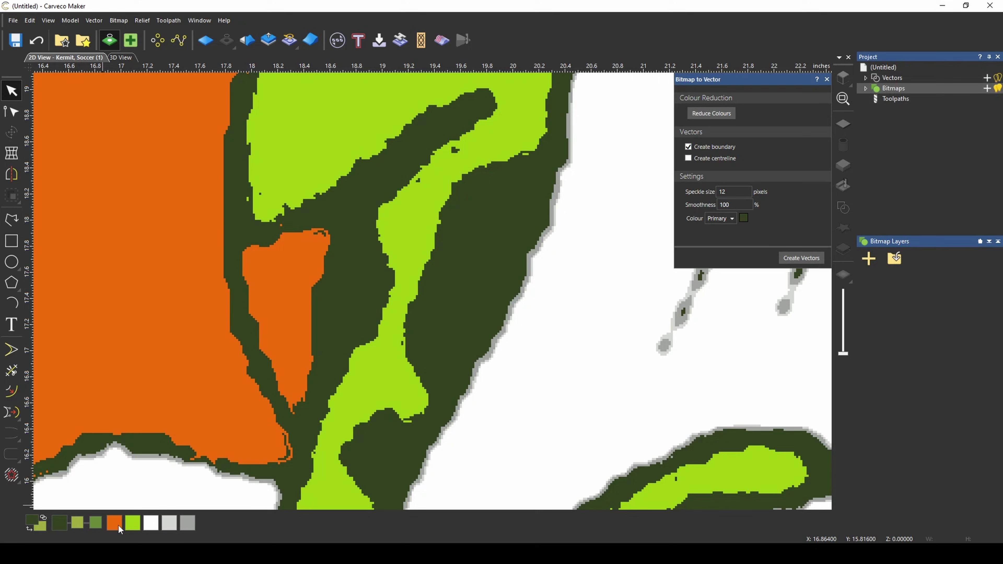
pyautogui.keyDown('shift'); pyautogui.click(187, 527); pyautogui.keyUp('shift')
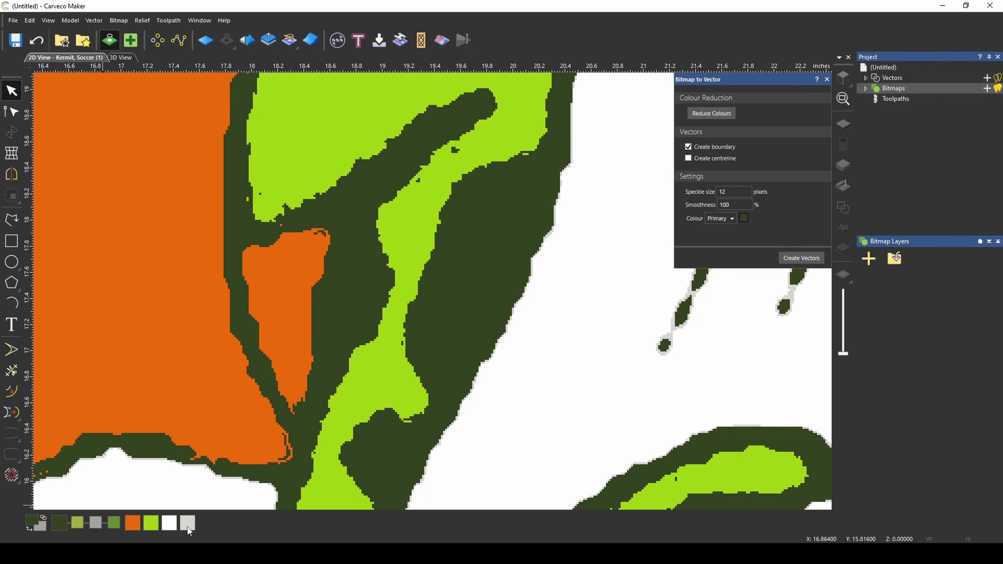
pyautogui.keyDown('shift'); pyautogui.click(170, 526); pyautogui.keyUp('shift')
pyautogui.keyDown('shift'); pyautogui.click(154, 525); pyautogui.keyUp('shift')
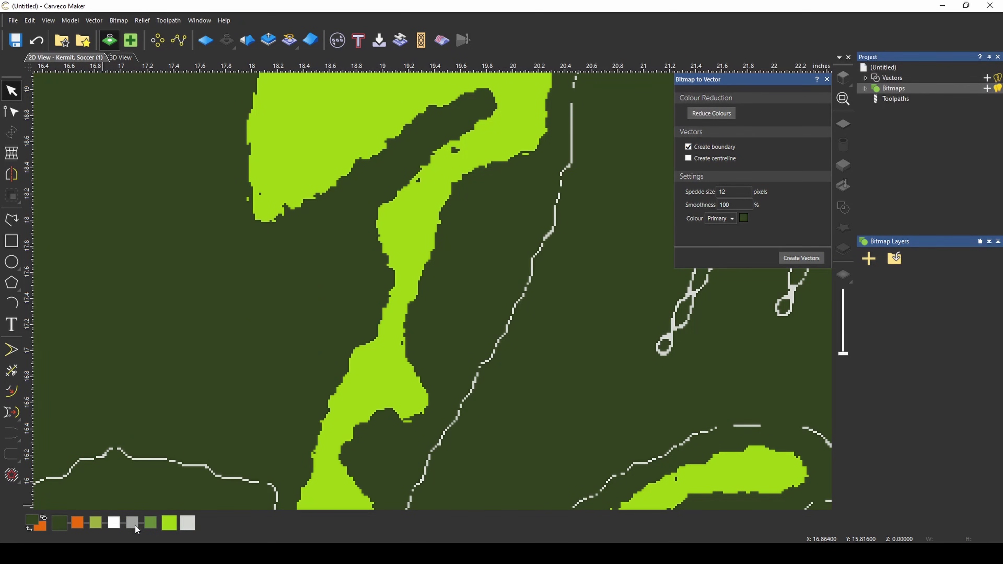
# Undo the extra links, unlink grey, and link the mid-green swatch to dark green
pyautogui.click(63, 522)
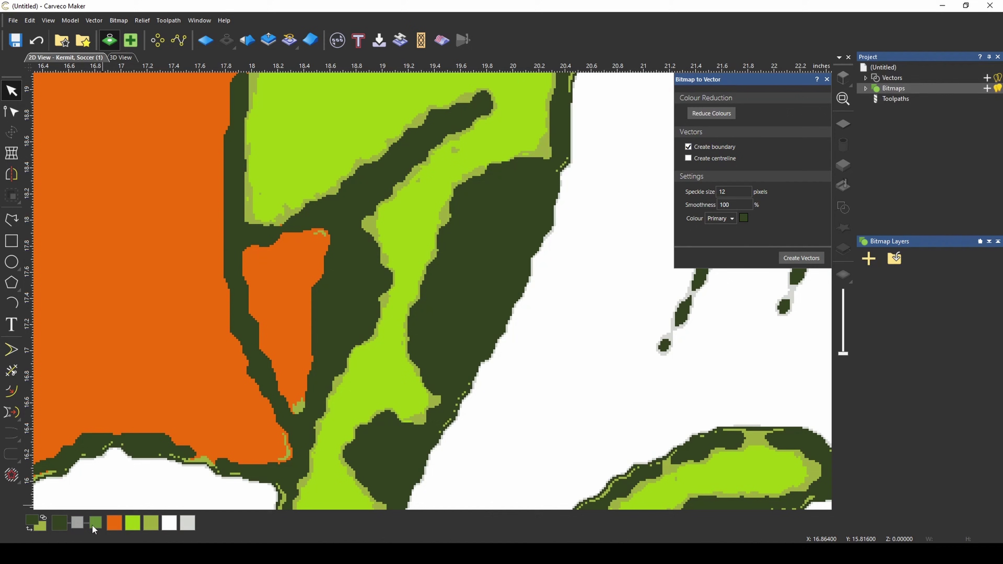
pyautogui.rightClick(78, 524)
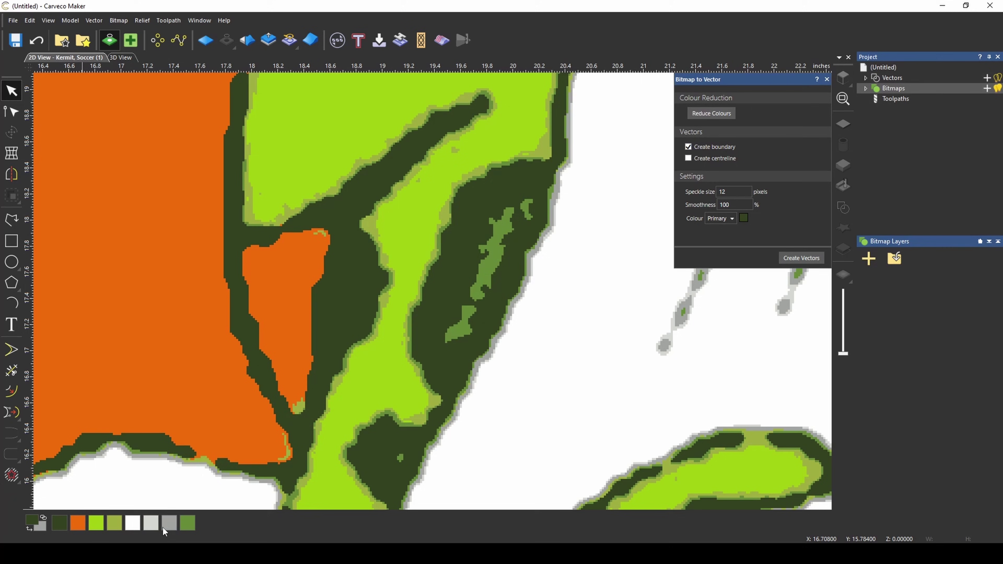
pyautogui.keyDown('shift'); pyautogui.click(188, 523); pyautogui.keyUp('shift')
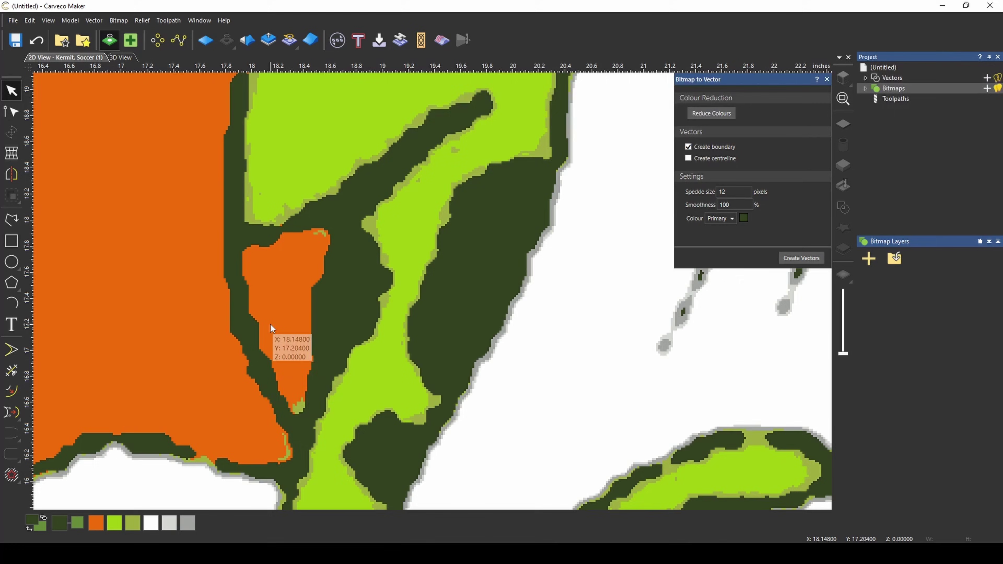
# Inspect the bitmap edges up close and link the olive edge swatch to the dark-green primary
pyautogui.scroll(-2, 270, 328)
pyautogui.scroll(5, 402, 390)
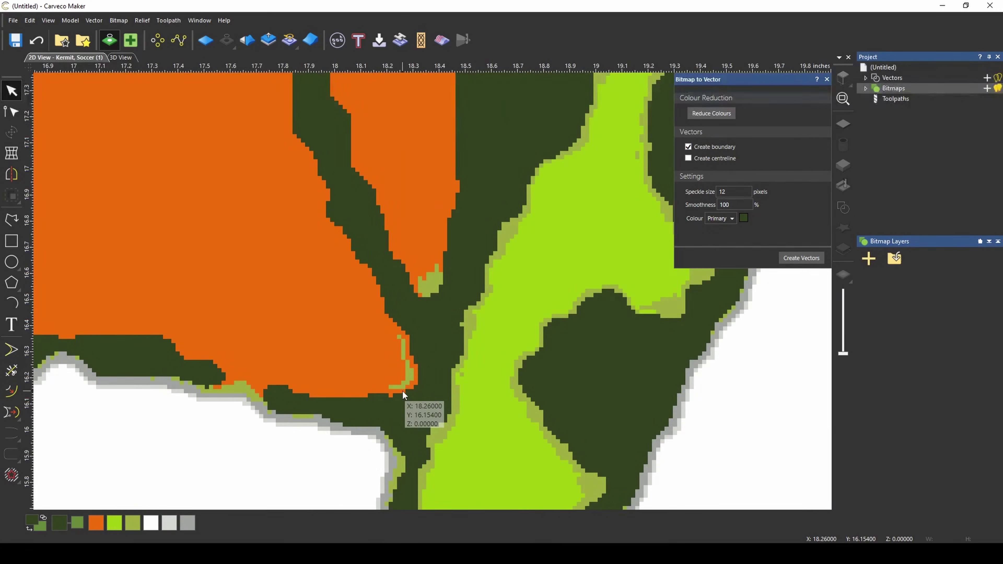
pyautogui.scroll(-1, 401, 388)
pyautogui.scroll(-5, 401, 389)
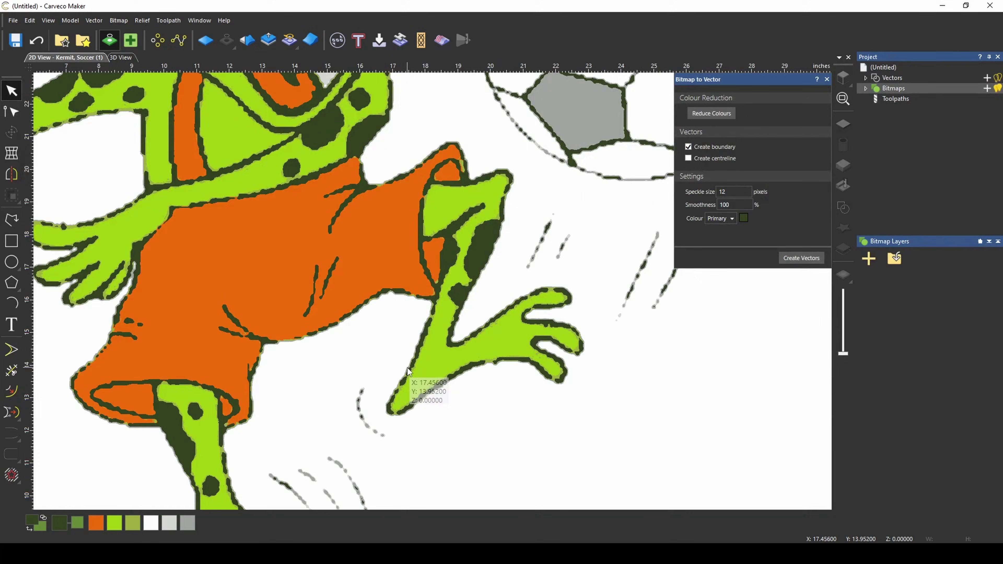
pyautogui.scroll(7, 490, 281)
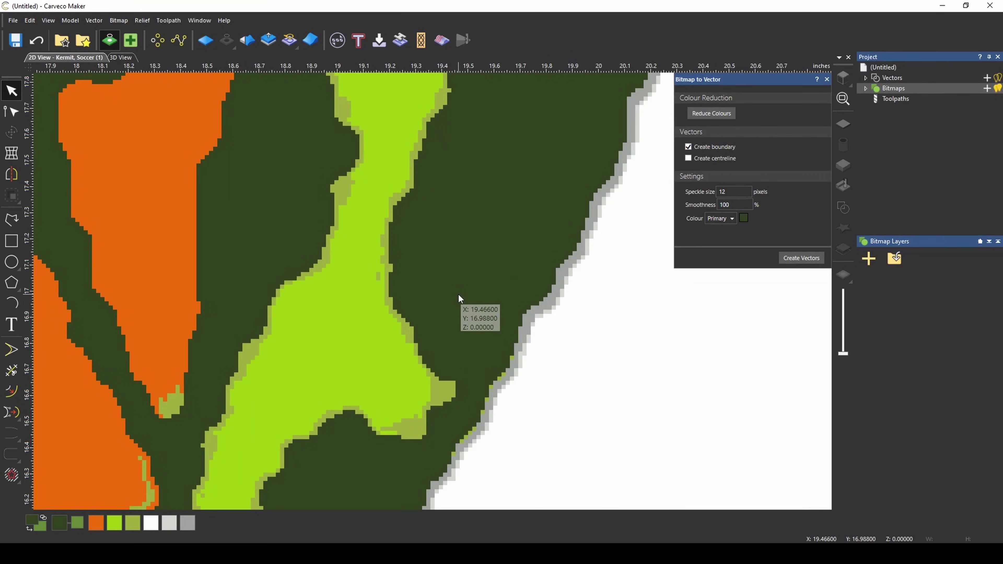
pyautogui.scroll(-10, 509, 158)
pyautogui.scroll(-3, 336, 426)
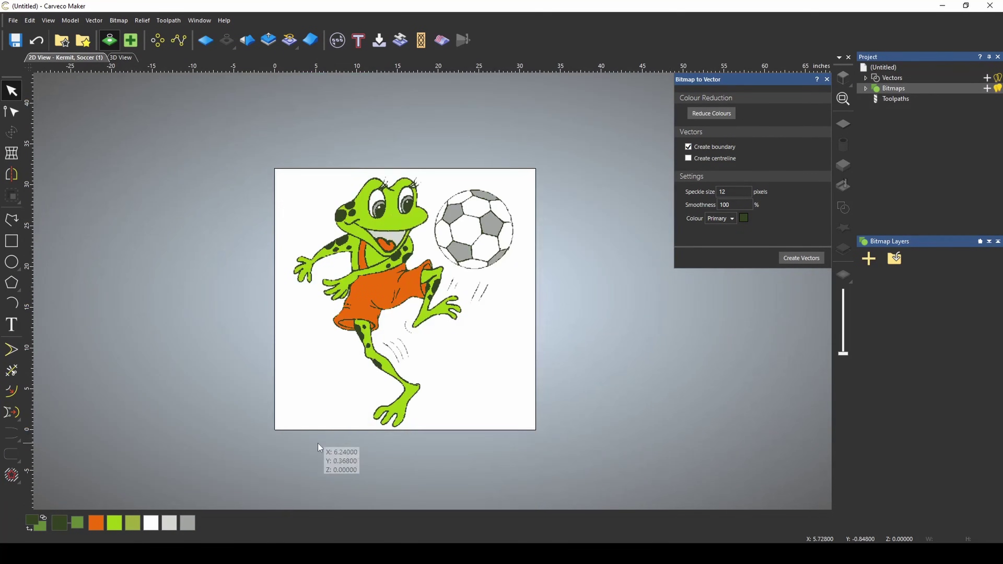
pyautogui.scroll(6, 400, 291)
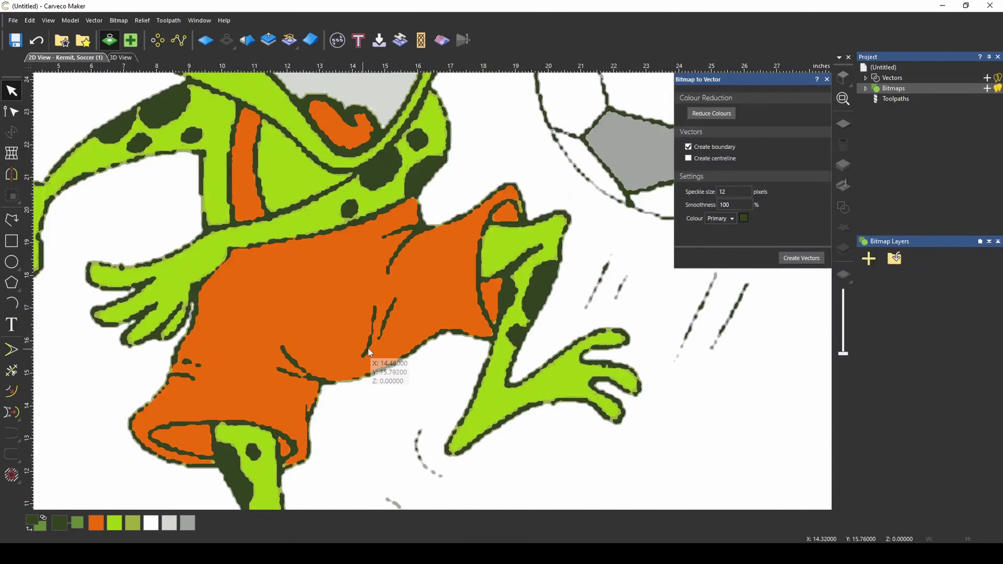
pyautogui.scroll(4, 368, 349)
pyautogui.scroll(-2, 545, 409)
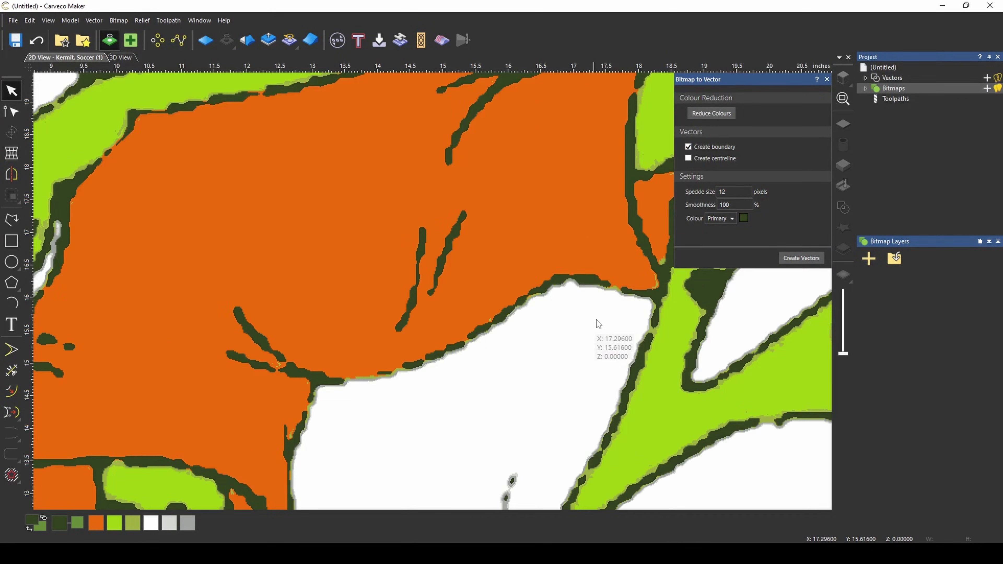
pyautogui.scroll(-2, 598, 323)
pyautogui.scroll(5, 537, 272)
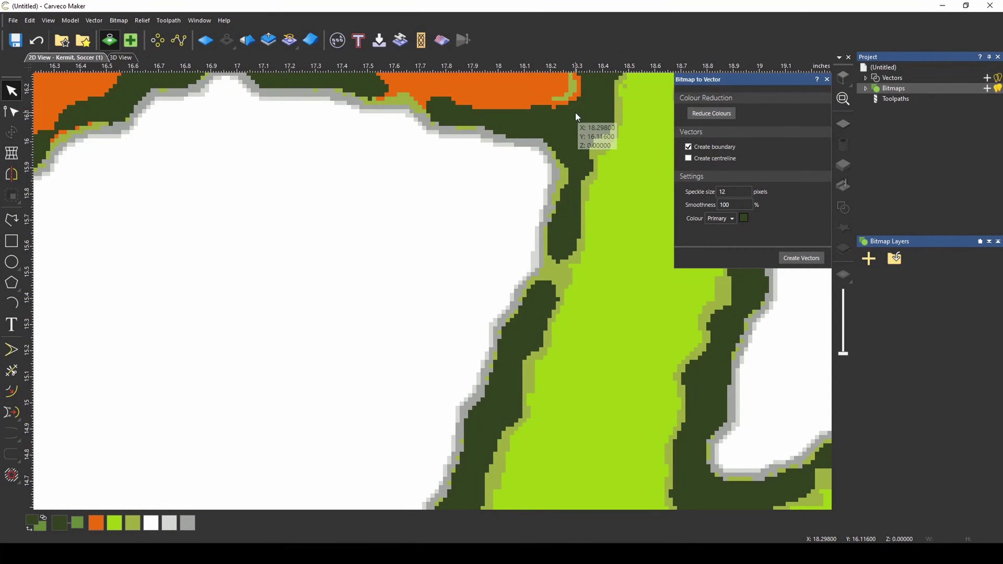
pyautogui.scroll(4, 553, 270)
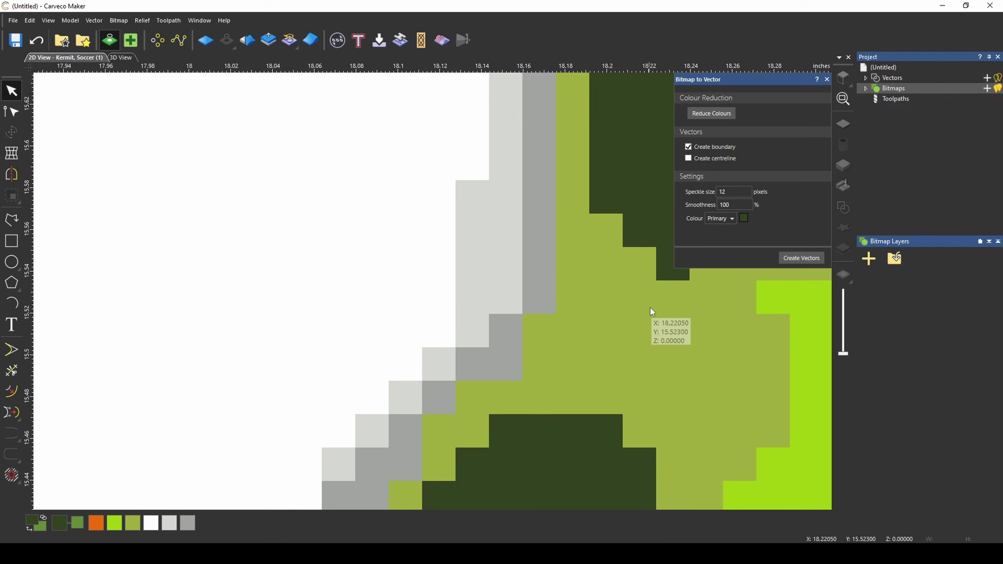
pyautogui.scroll(-6, 542, 399)
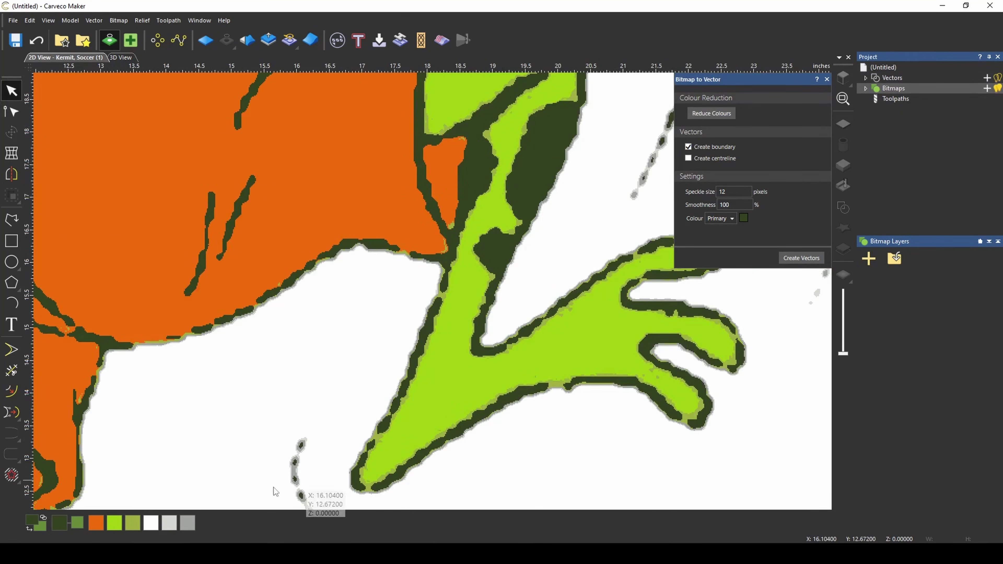
pyautogui.keyDown('shift'); pyautogui.click(135, 522); pyautogui.keyUp('shift')
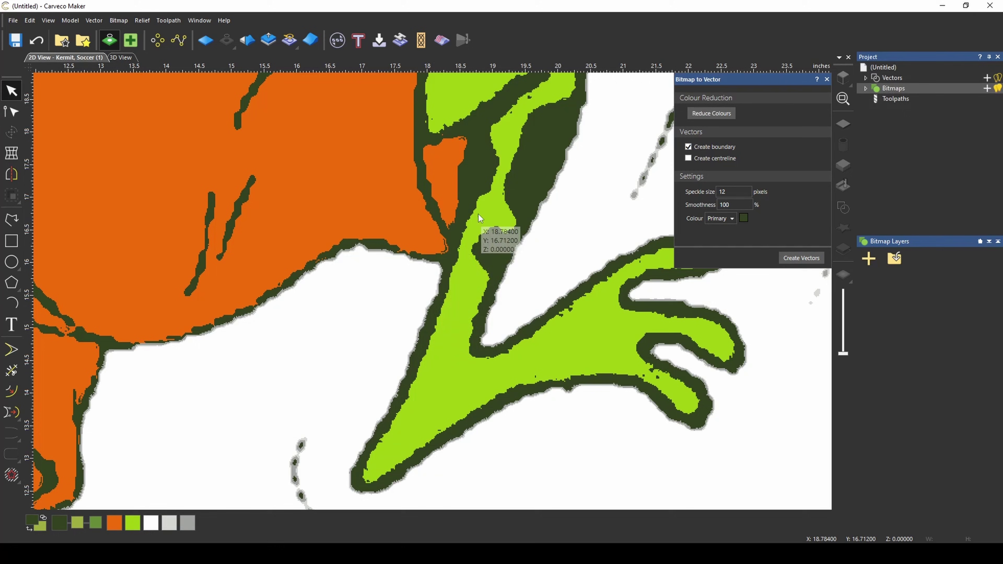
pyautogui.scroll(-2, 468, 199)
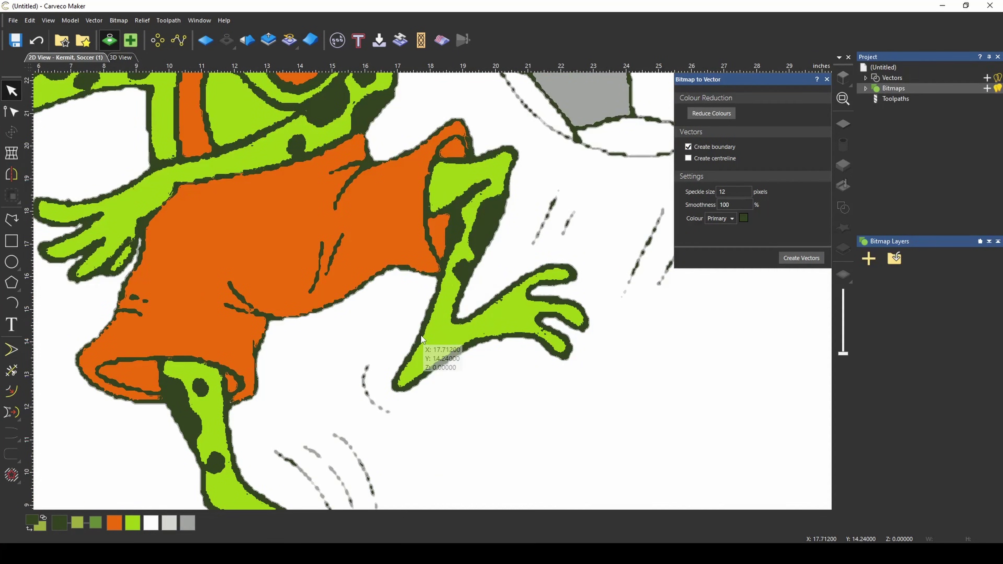
pyautogui.scroll(5, 420, 339)
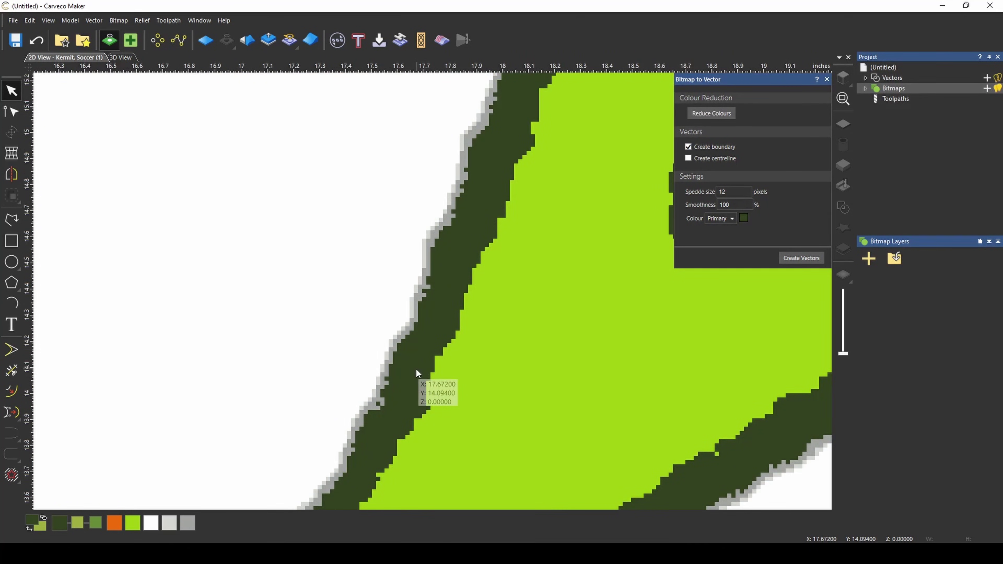
pyautogui.scroll(-3, 419, 373)
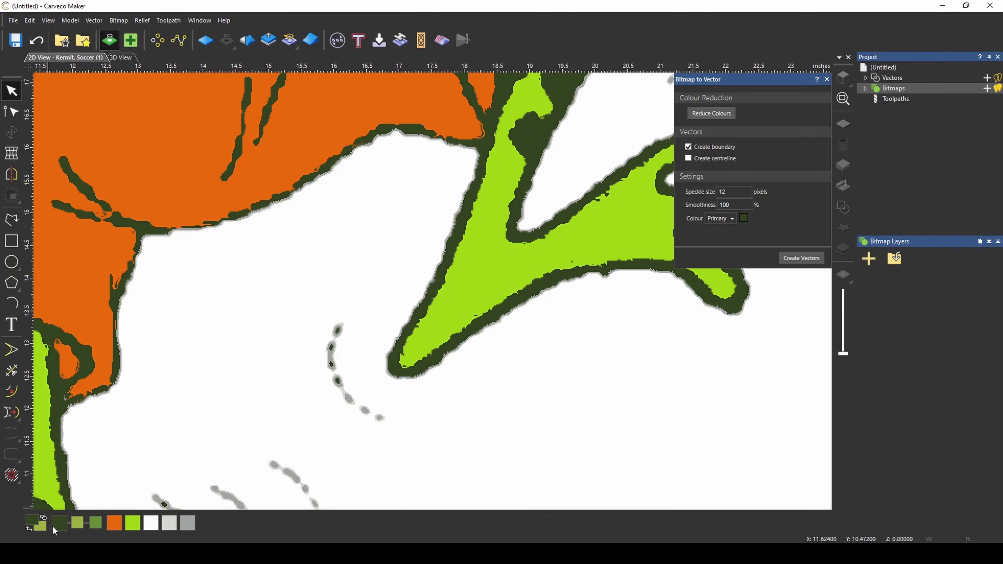
pyautogui.scroll(-3, 336, 372)
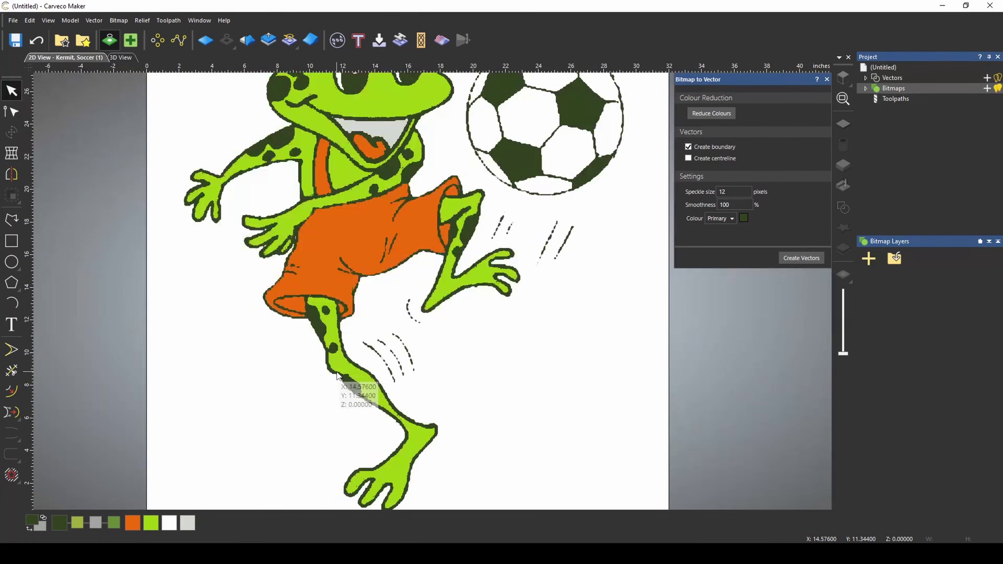
pyautogui.scroll(-2, 415, 259)
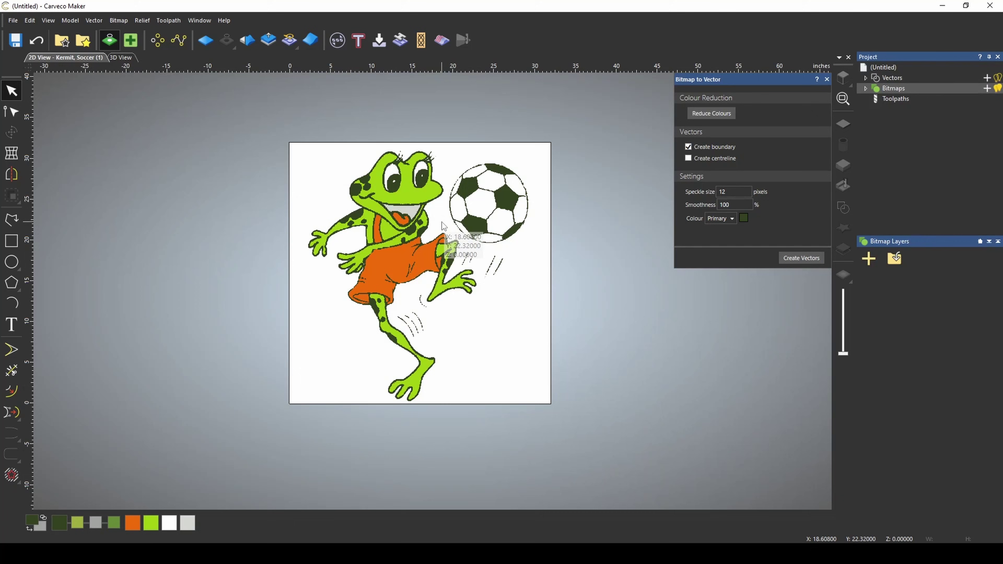
pyautogui.scroll(3, 416, 184)
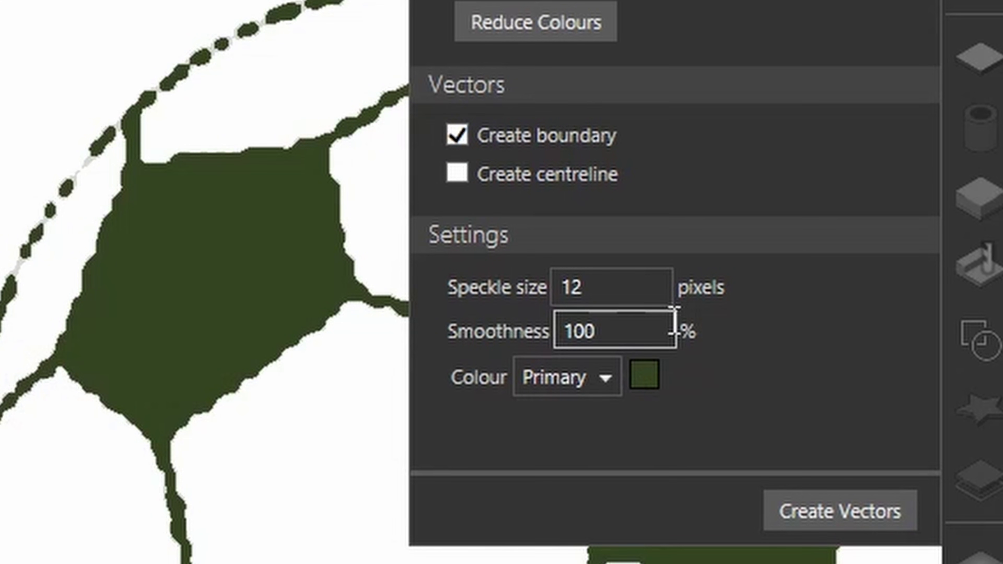
pyautogui.moveTo(631, 293); pyautogui.dragTo(445, 282)
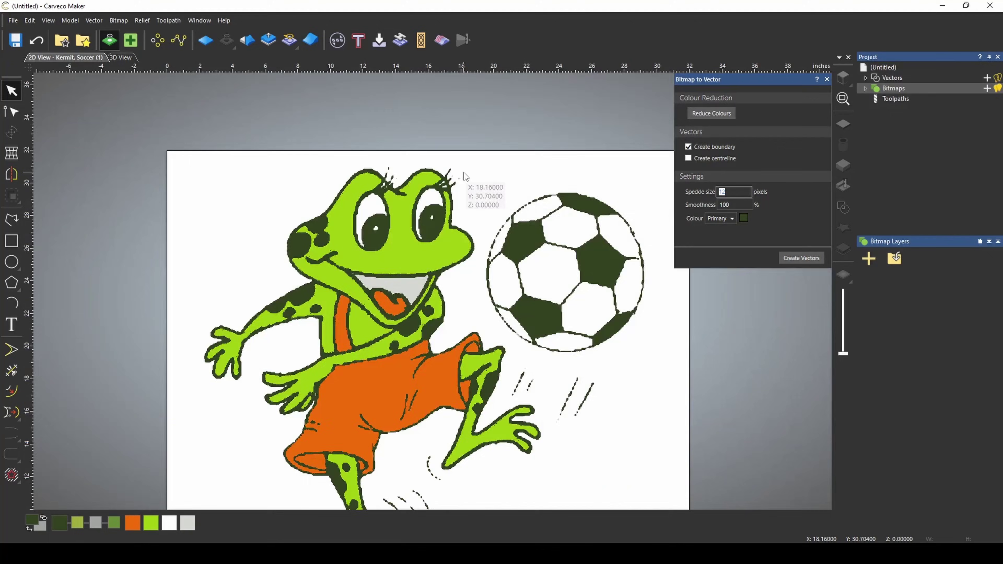
pyautogui.scroll(5, 460, 179)
pyautogui.scroll(4, 454, 197)
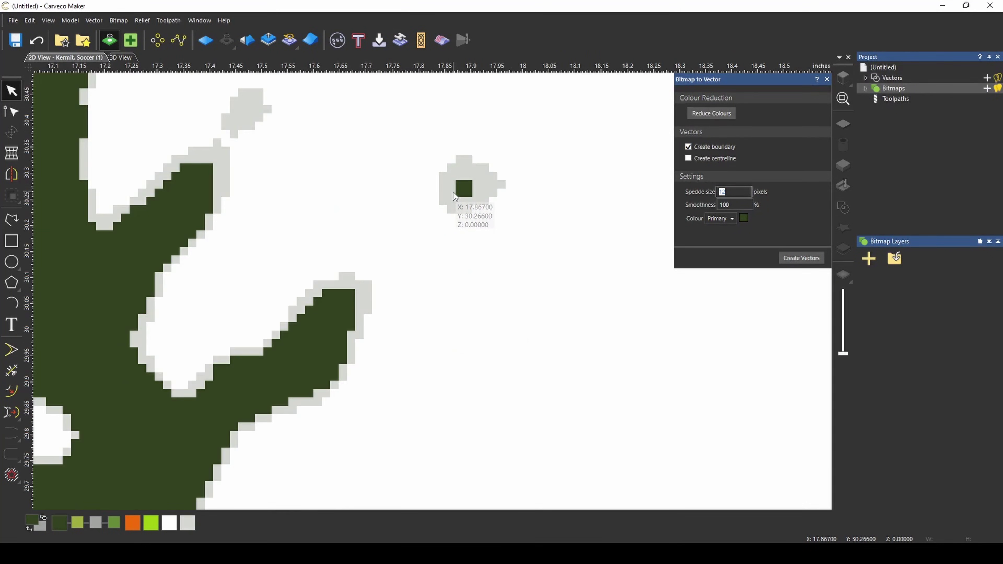
pyautogui.scroll(-3, 444, 221)
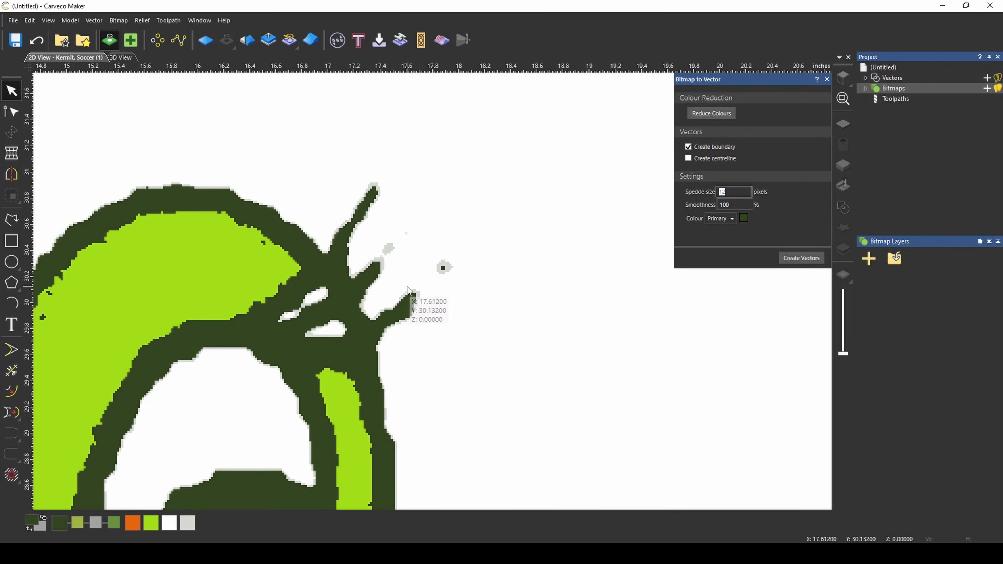
pyautogui.scroll(2, 451, 277)
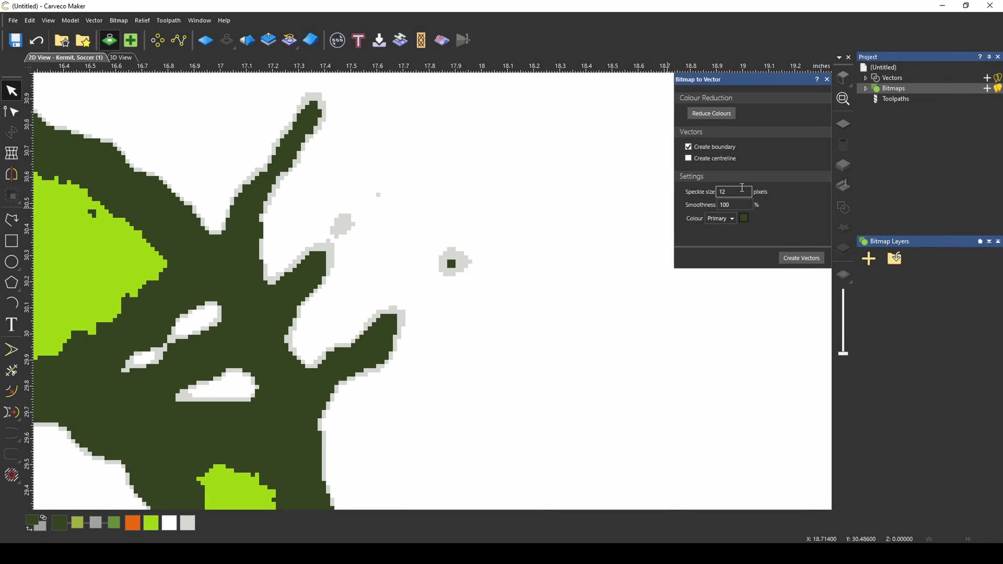
pyautogui.doubleClick(742, 187)
pyautogui.write('1')
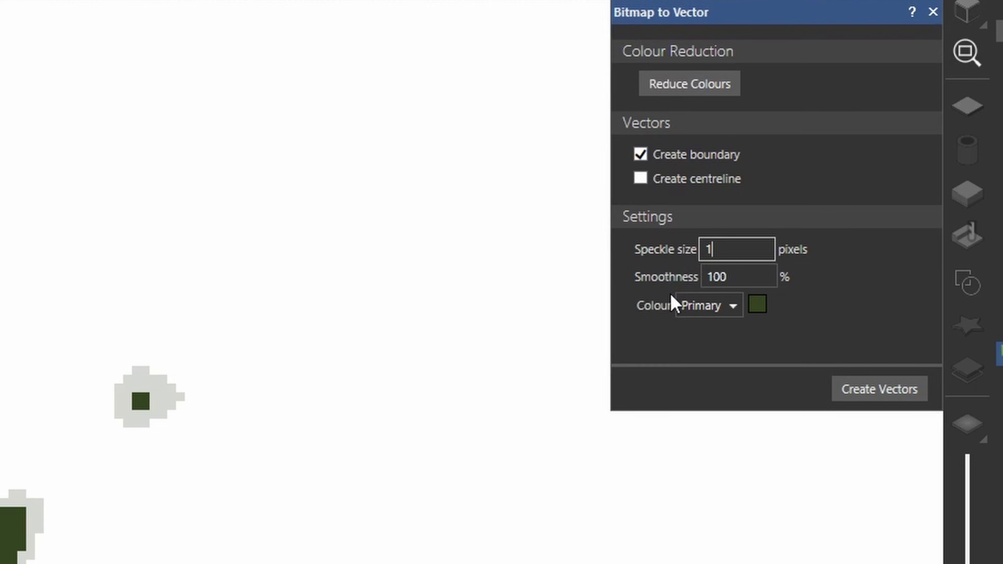
pyautogui.click(800, 261)
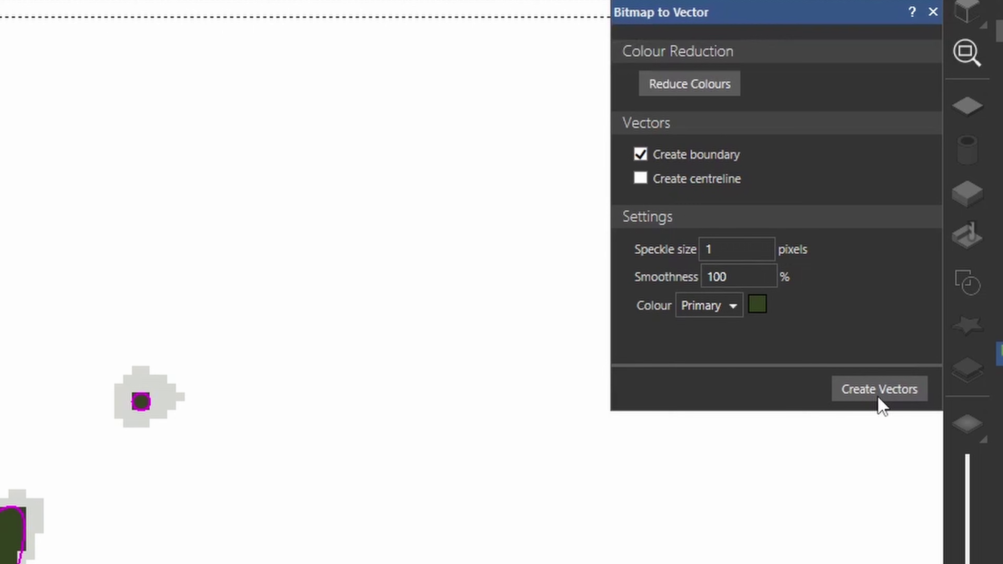
pyautogui.scroll(2, 147, 415)
pyautogui.scroll(2, 146, 415)
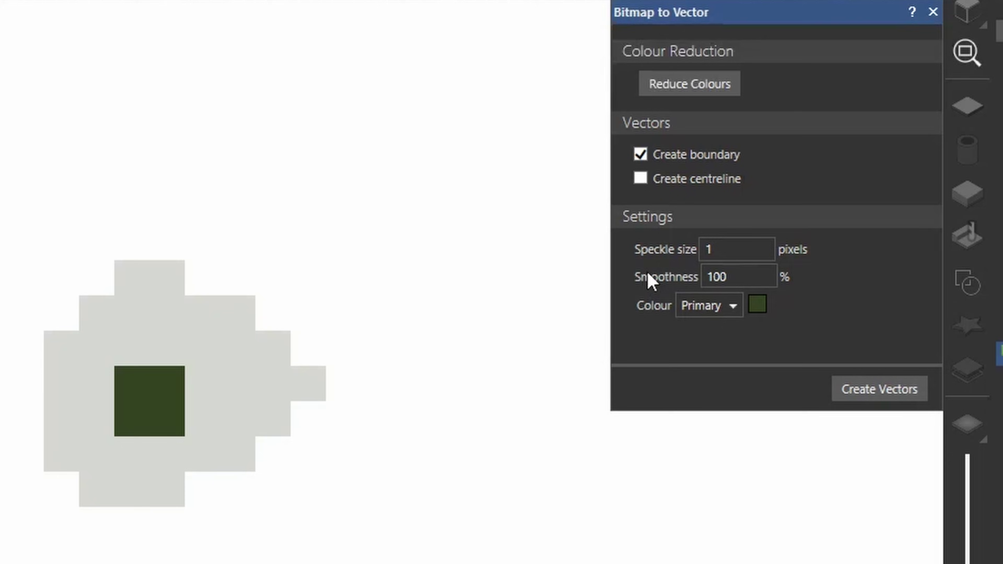
pyautogui.doubleClick(759, 248)
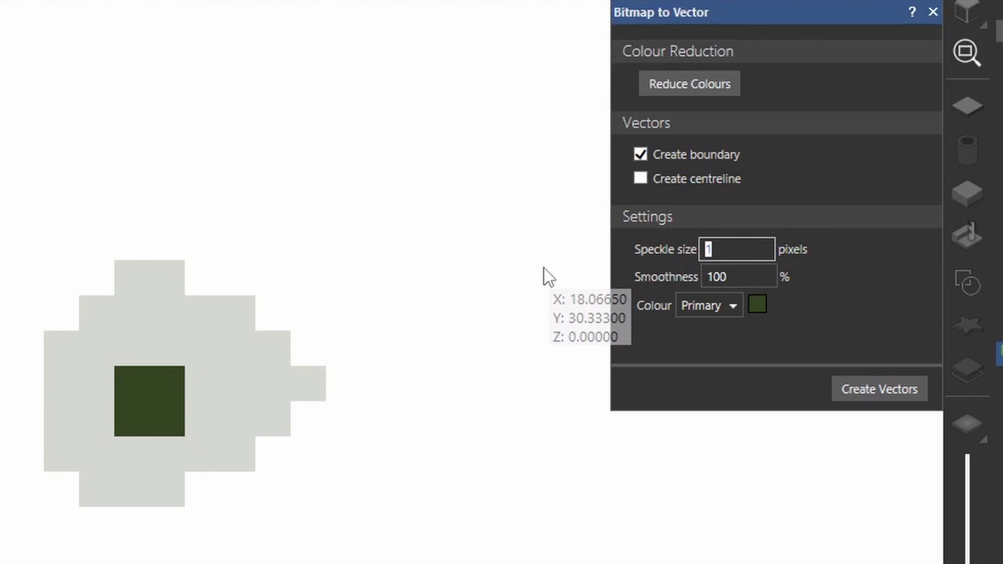
pyautogui.write('12')
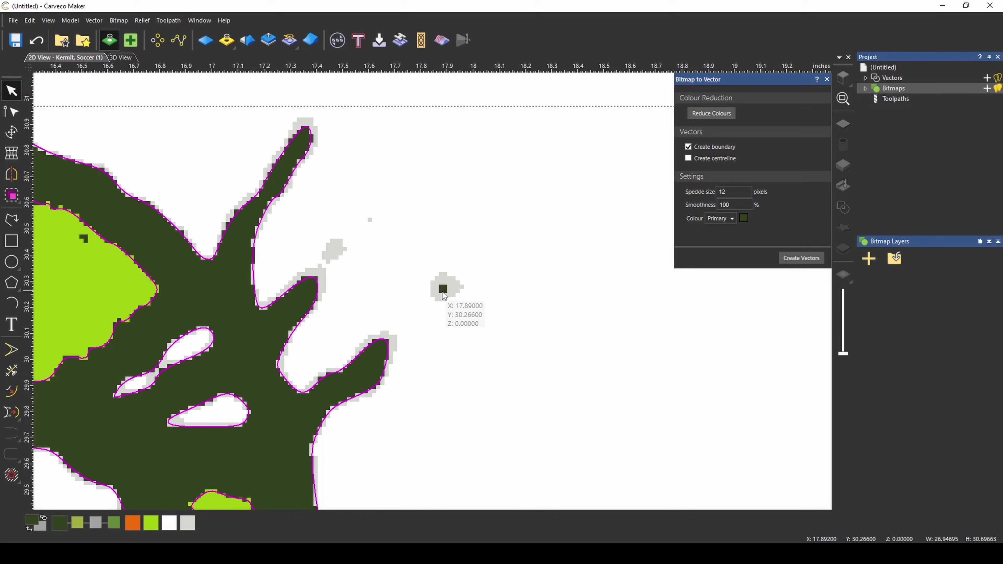
pyautogui.scroll(3, 435, 298)
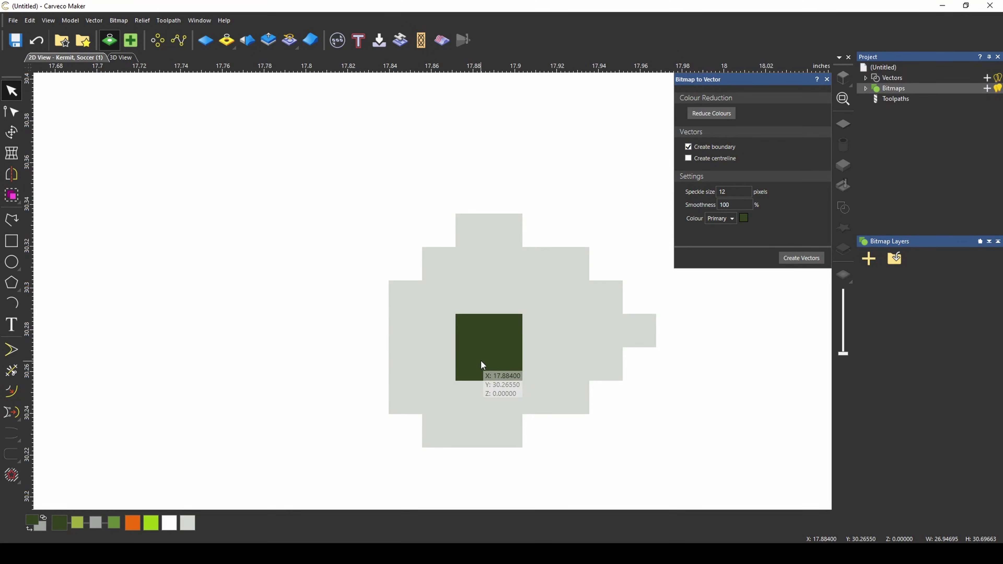
pyautogui.scroll(-5, 480, 360)
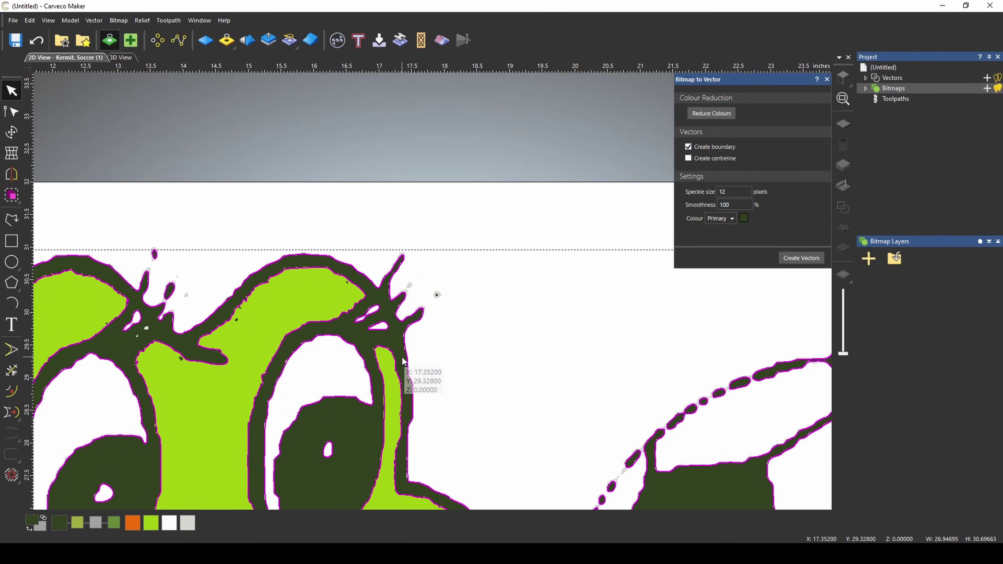
pyautogui.scroll(5, 239, 337)
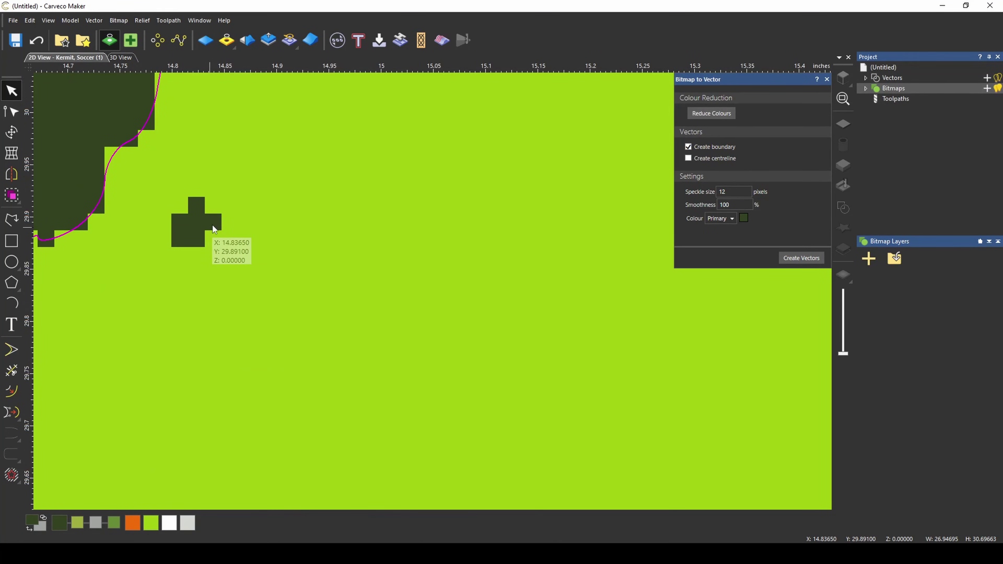
pyautogui.scroll(-4, 349, 341)
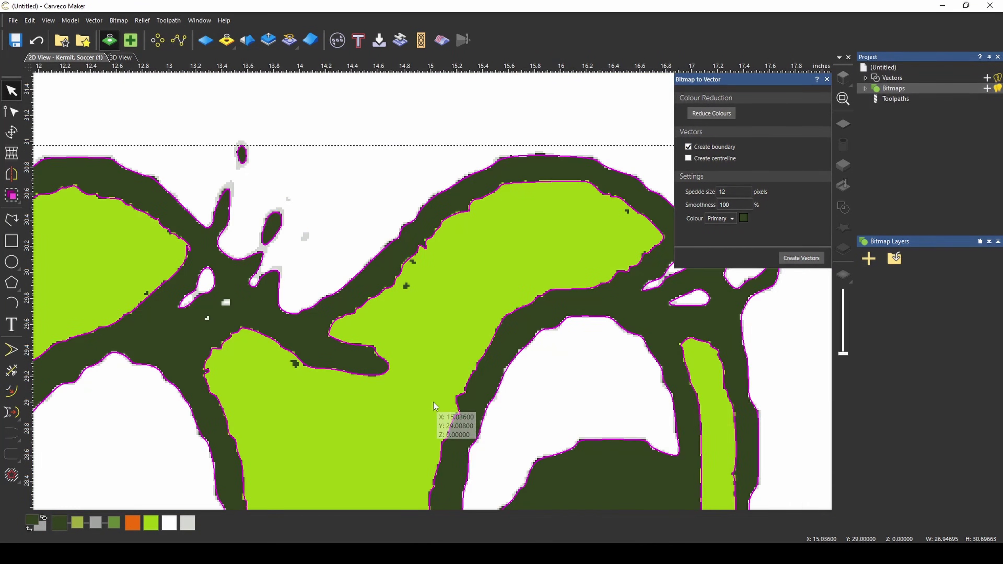
pyautogui.scroll(-1, 433, 402)
pyautogui.scroll(-2, 358, 400)
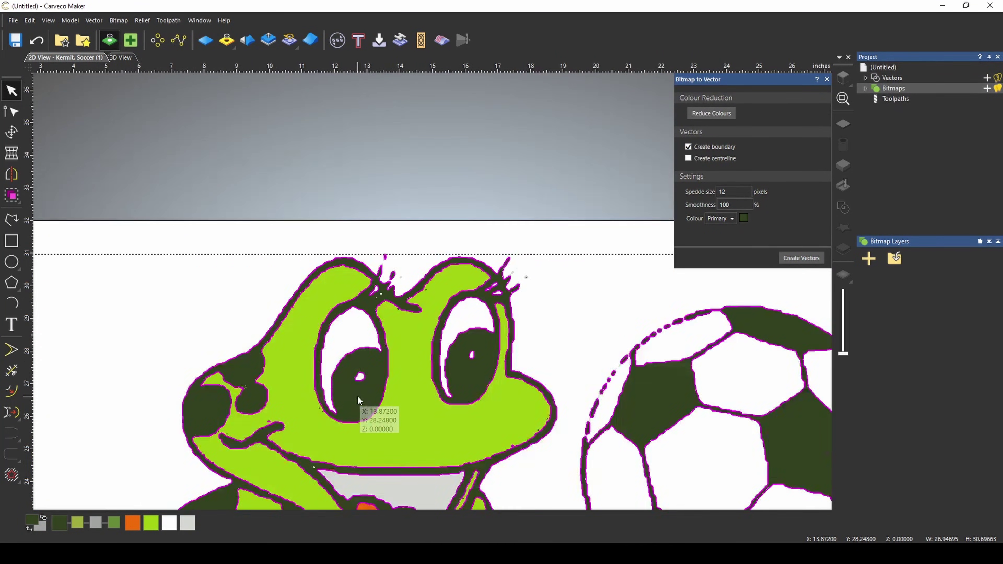
pyautogui.scroll(-2, 454, 409)
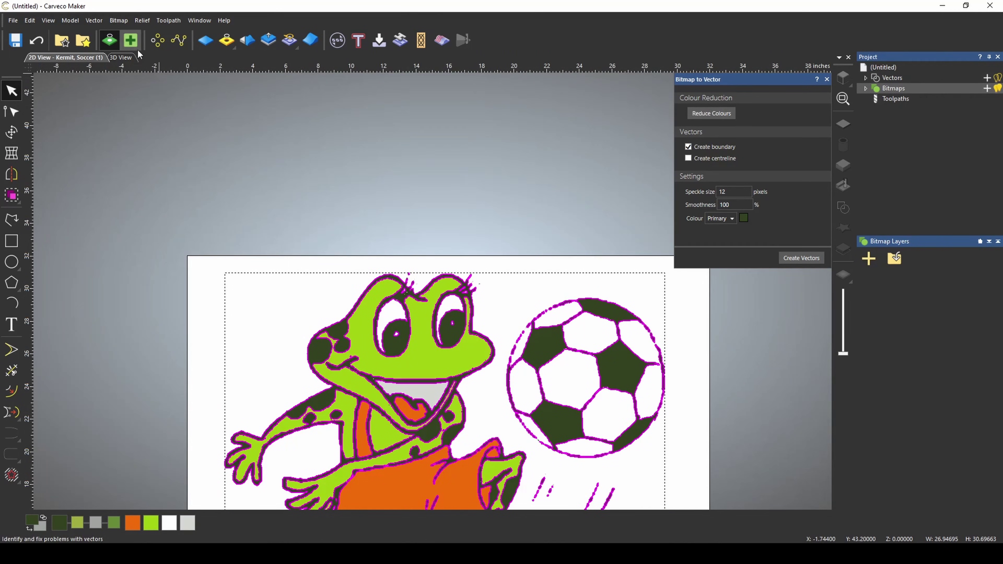
pyautogui.click(121, 57)
pyautogui.scroll(2, 413, 223)
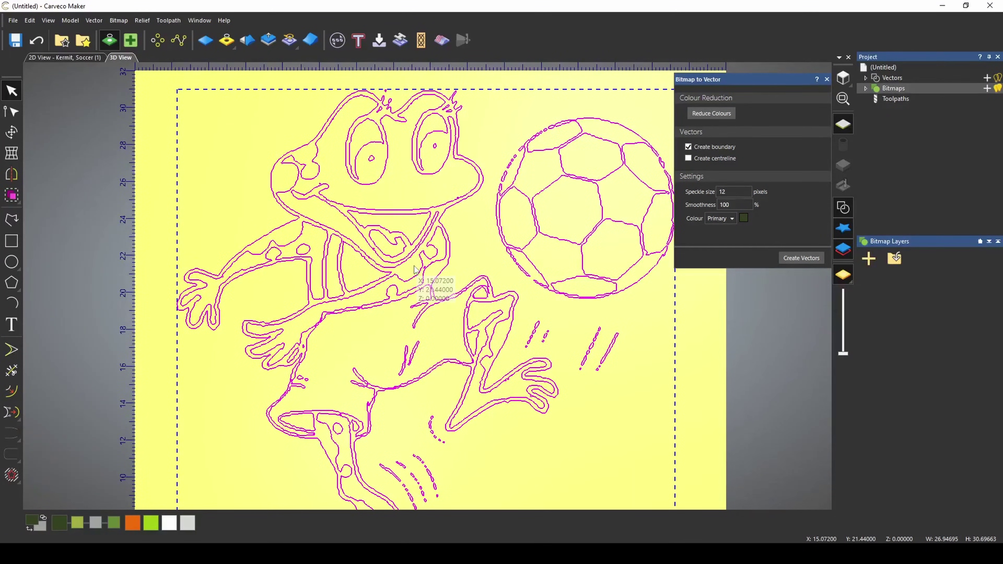
pyautogui.scroll(2, 316, 237)
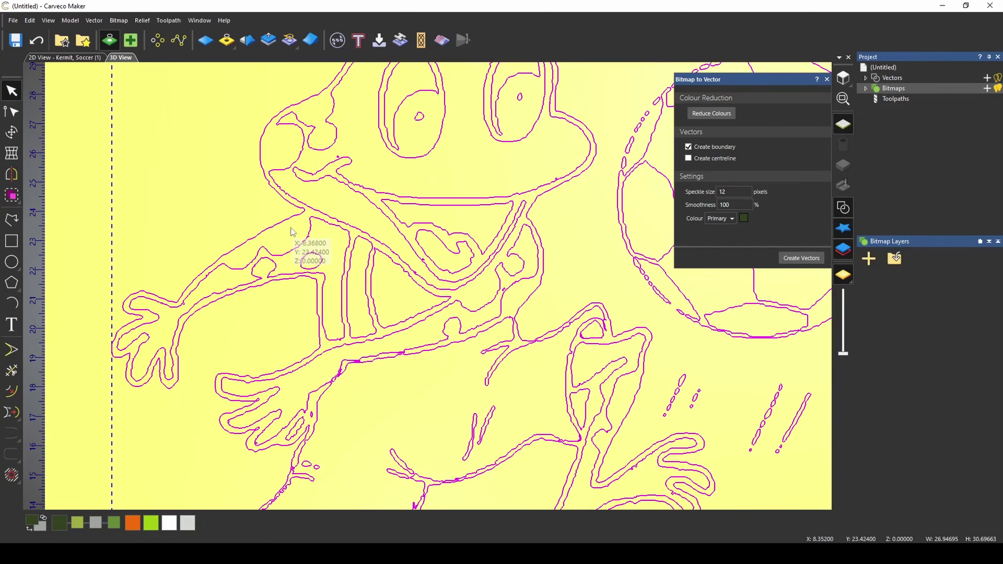
pyautogui.scroll(2, 302, 212)
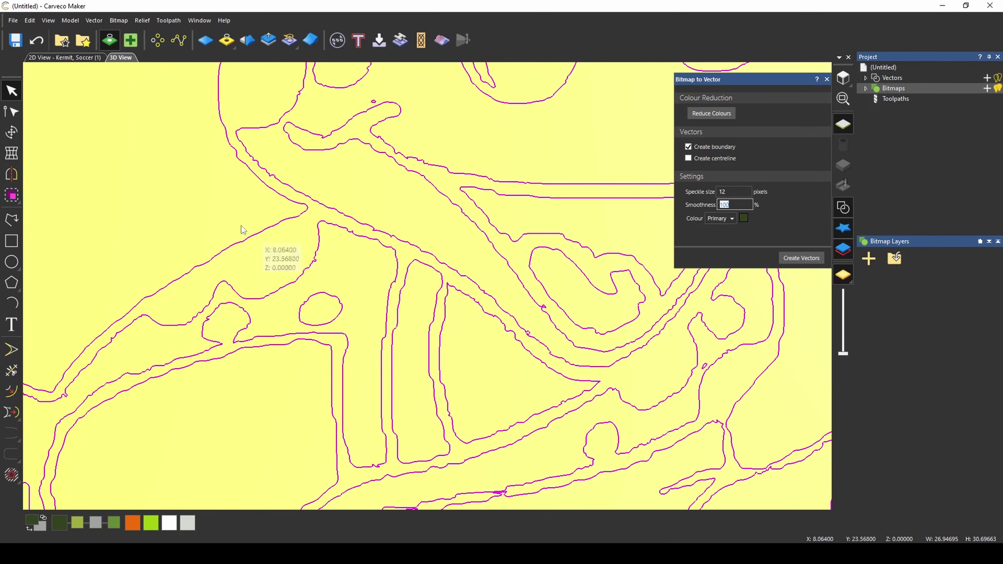
pyautogui.click(64, 58)
pyautogui.scroll(5, 357, 395)
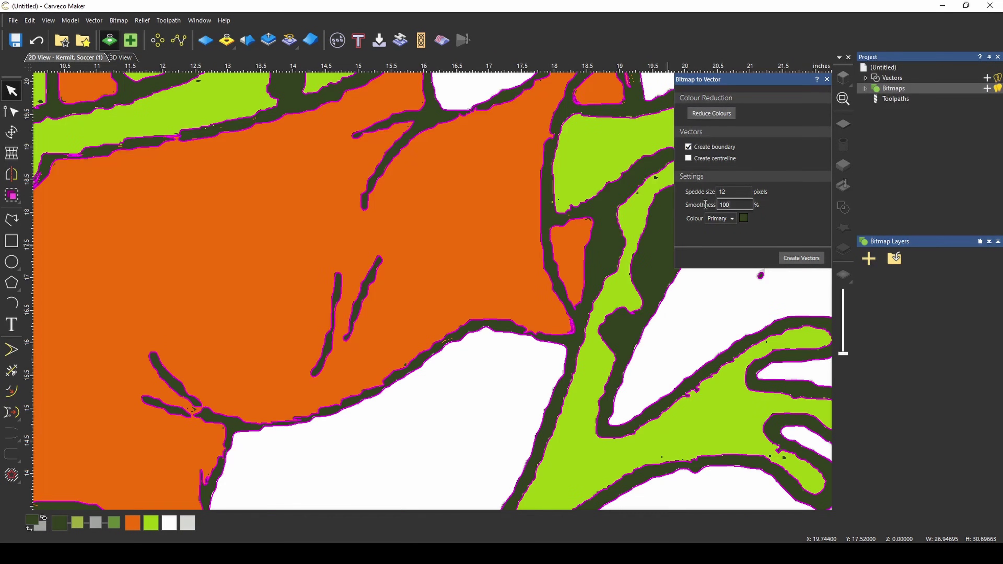
# Undo the previous vectors and trace boundary vectors at 50% smoothness, viewing them in 3D
pyautogui.scroll(6, 557, 273)
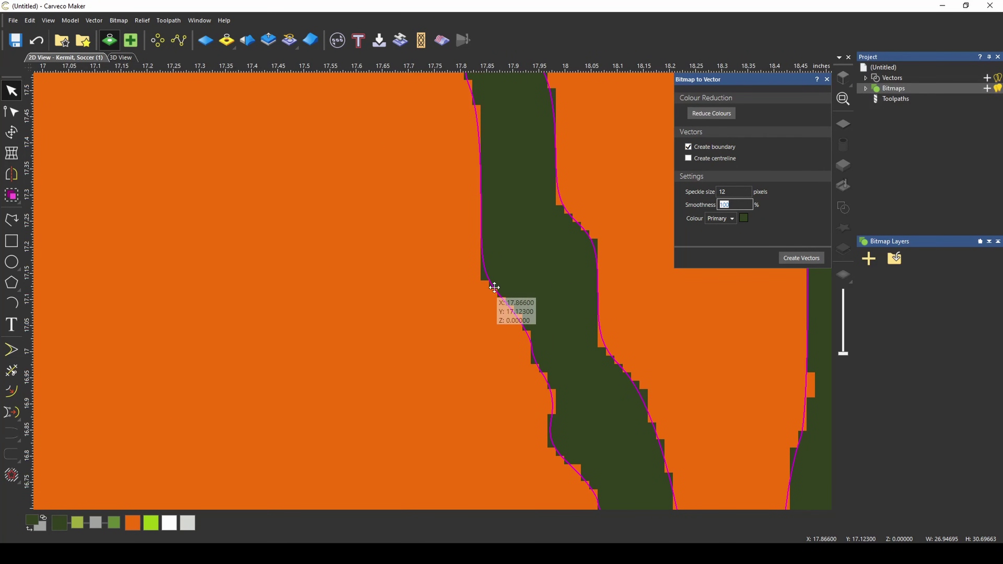
pyautogui.click(37, 41)
pyautogui.click(722, 201)
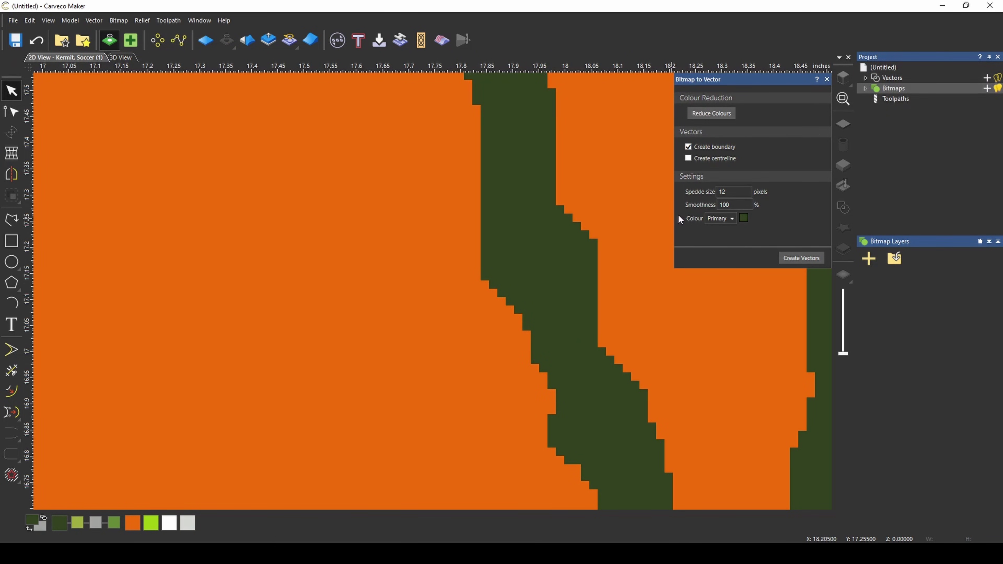
pyautogui.click(793, 257)
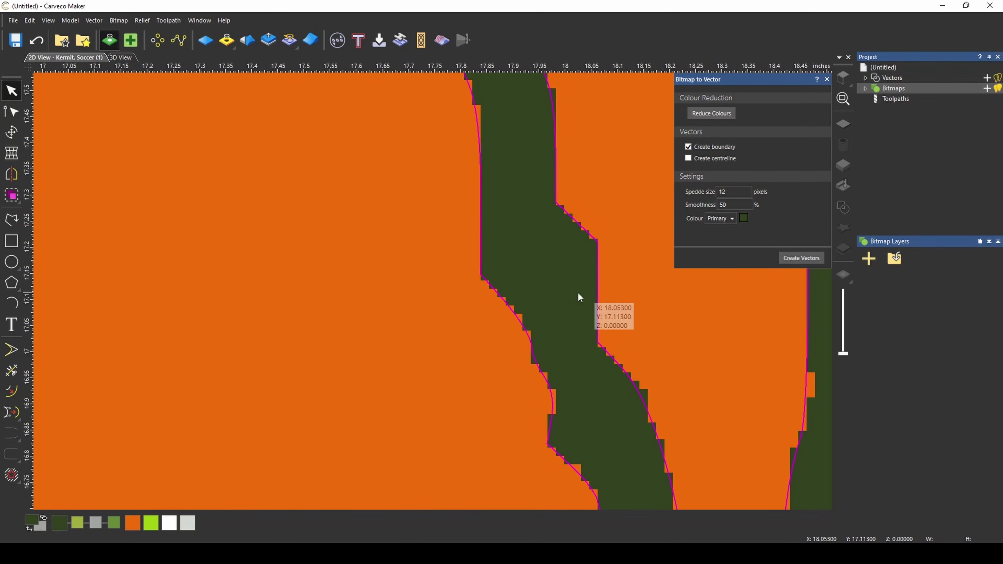
pyautogui.scroll(-3, 480, 275)
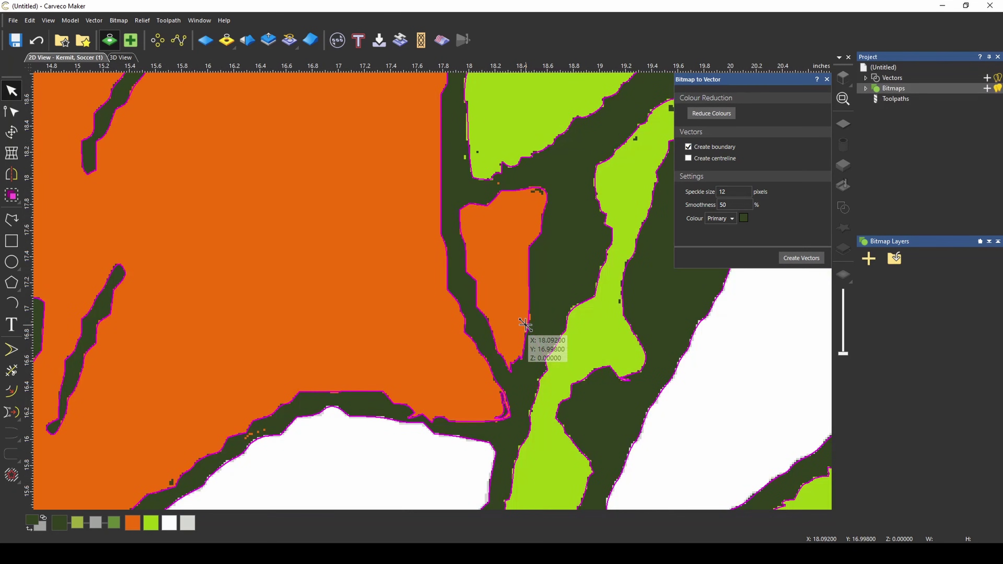
pyautogui.click(115, 58)
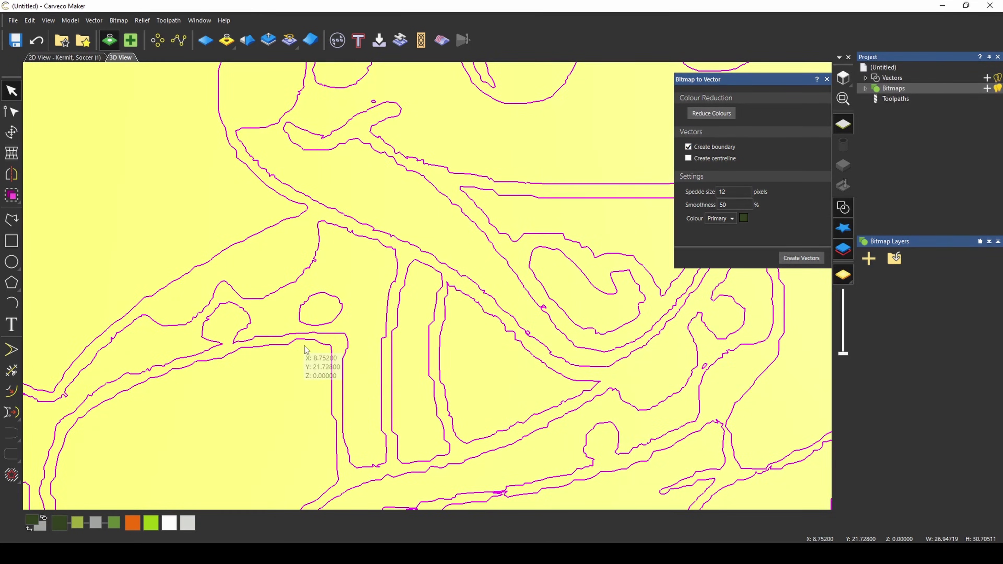
# Undo and retrace the boundary vectors at 100% smoothness for comparison
pyautogui.scroll(2, 388, 350)
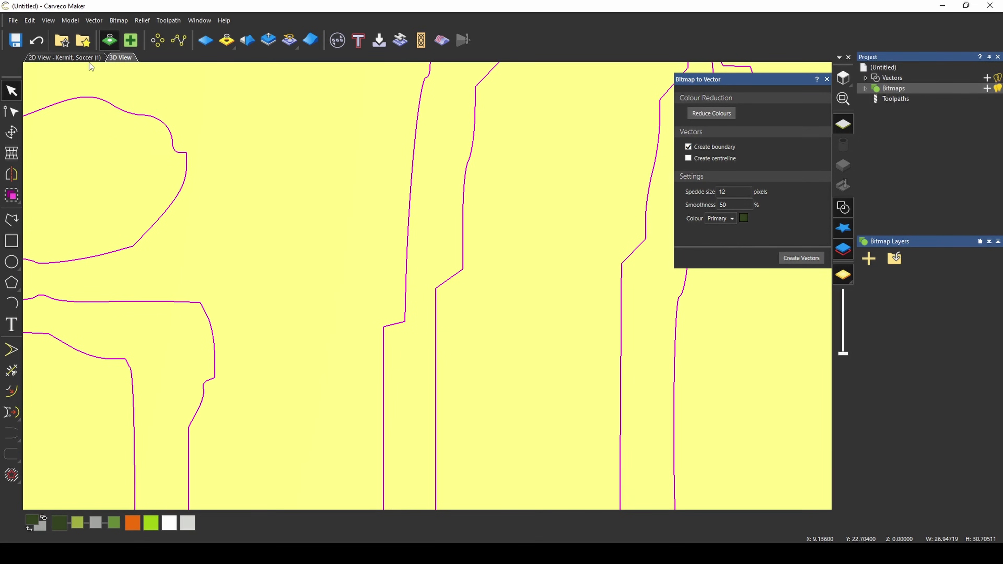
pyautogui.click(43, 45)
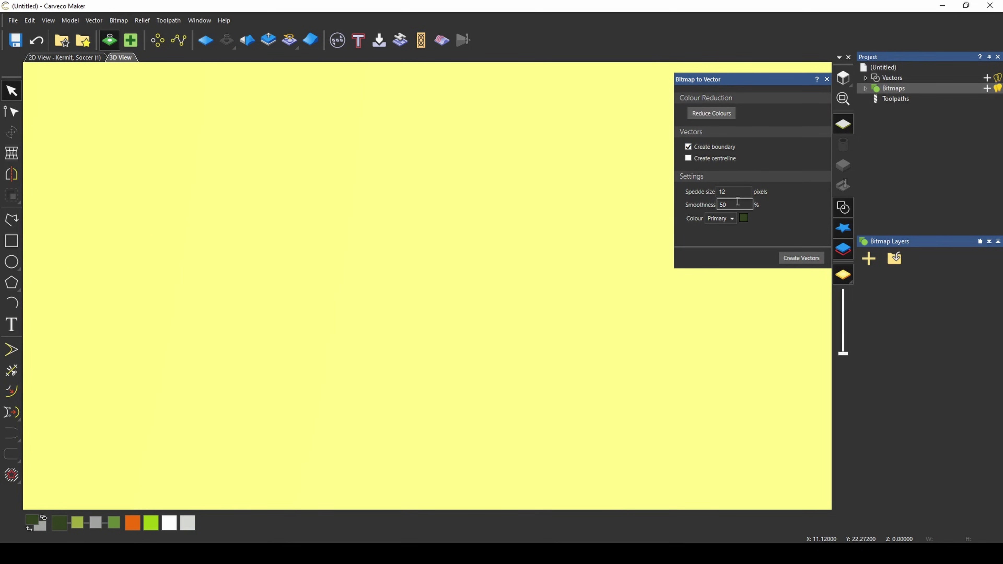
pyautogui.write('100')
pyautogui.click(800, 259)
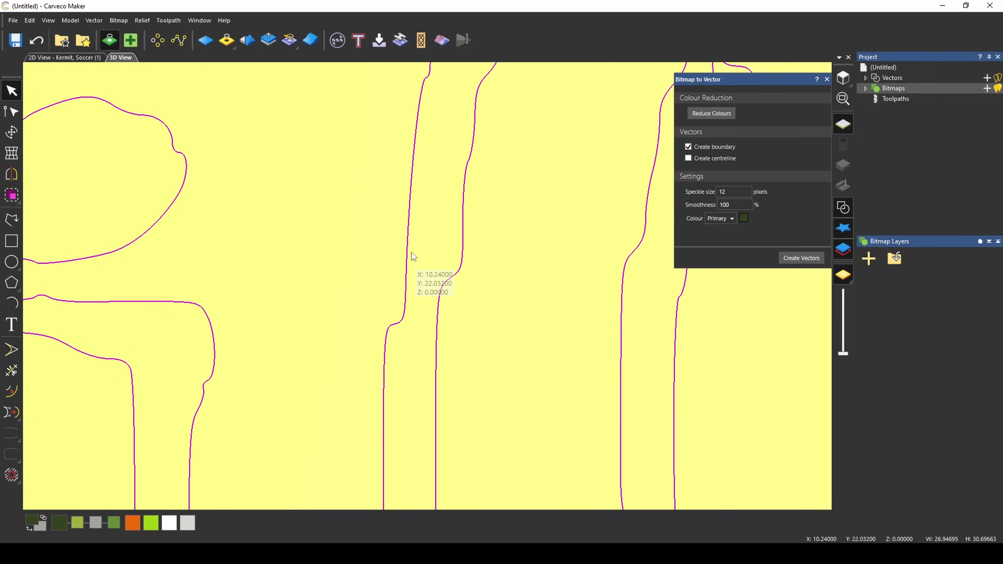
pyautogui.scroll(-3, 343, 377)
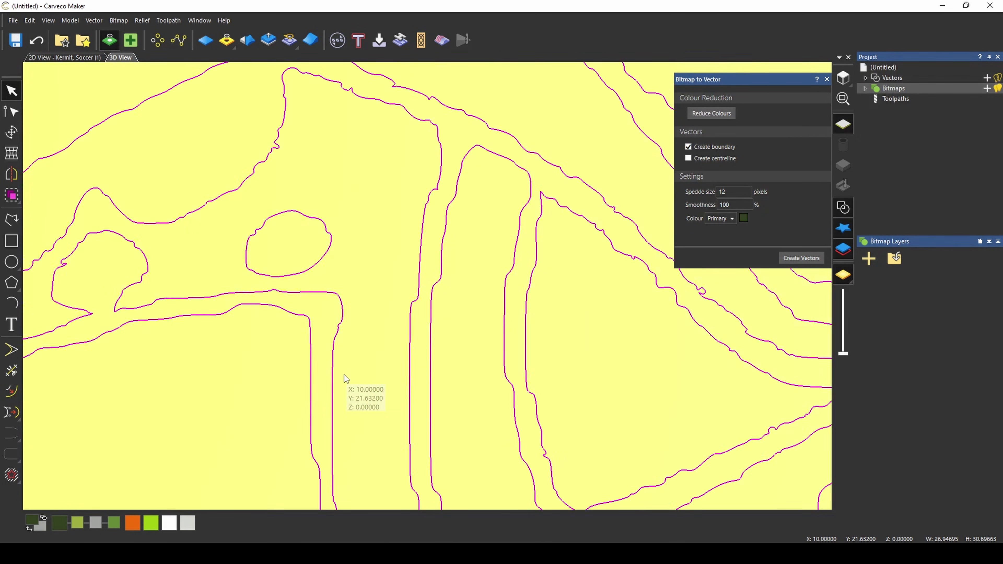
pyautogui.scroll(-5, 345, 378)
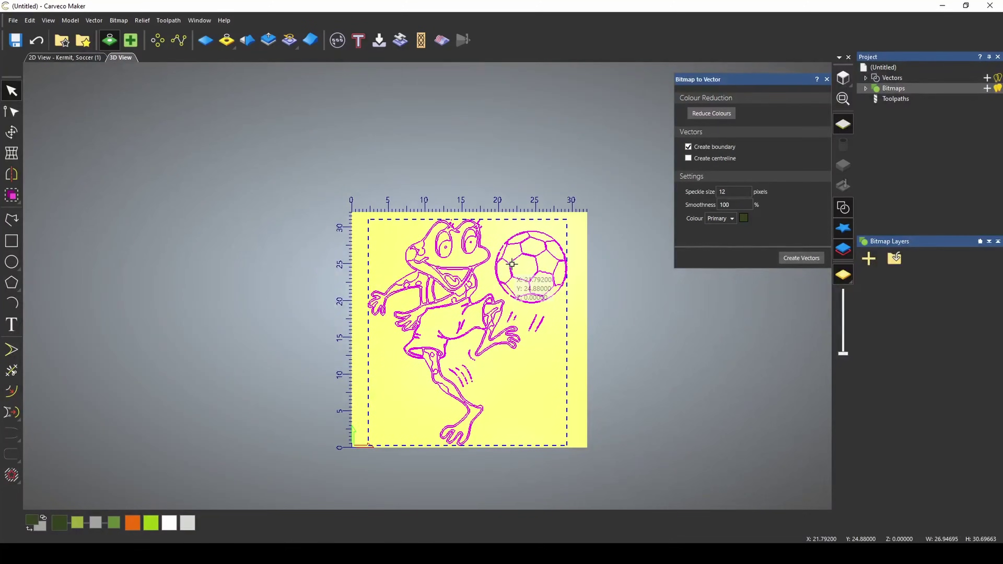
# Undo again and recreate the boundary vectors at 50% smoothness
pyautogui.click(37, 40)
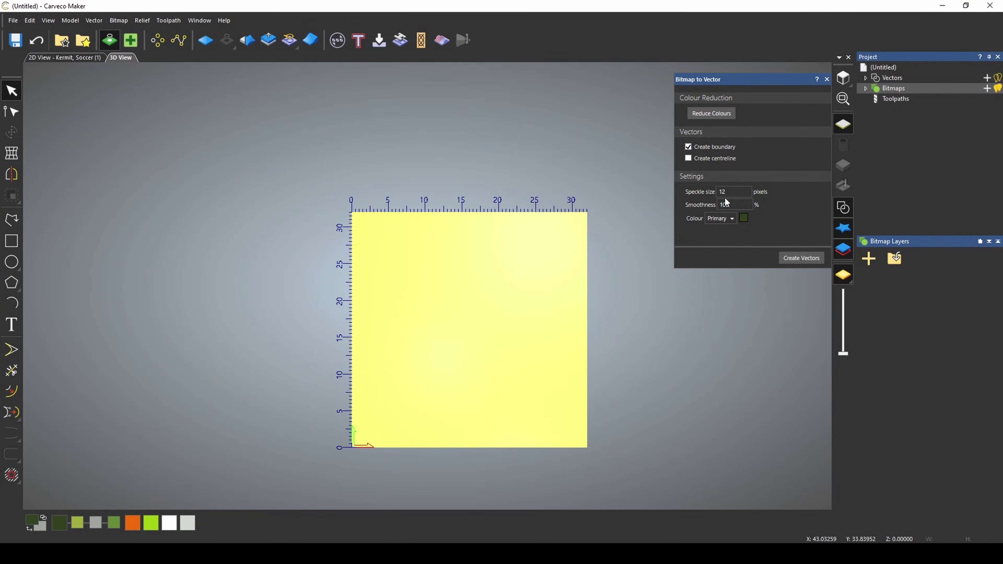
pyautogui.write('50')
pyautogui.click(802, 258)
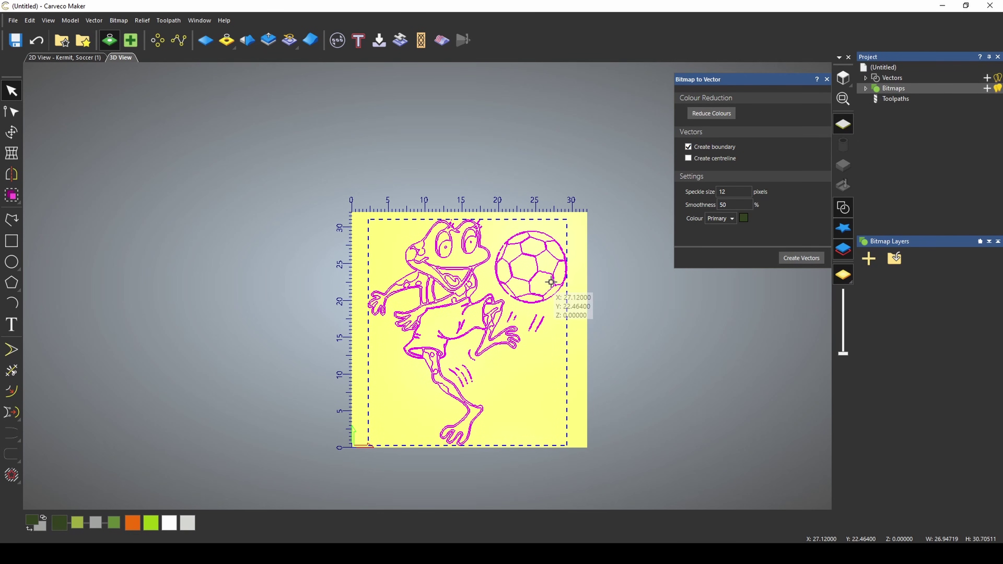
pyautogui.scroll(5, 539, 276)
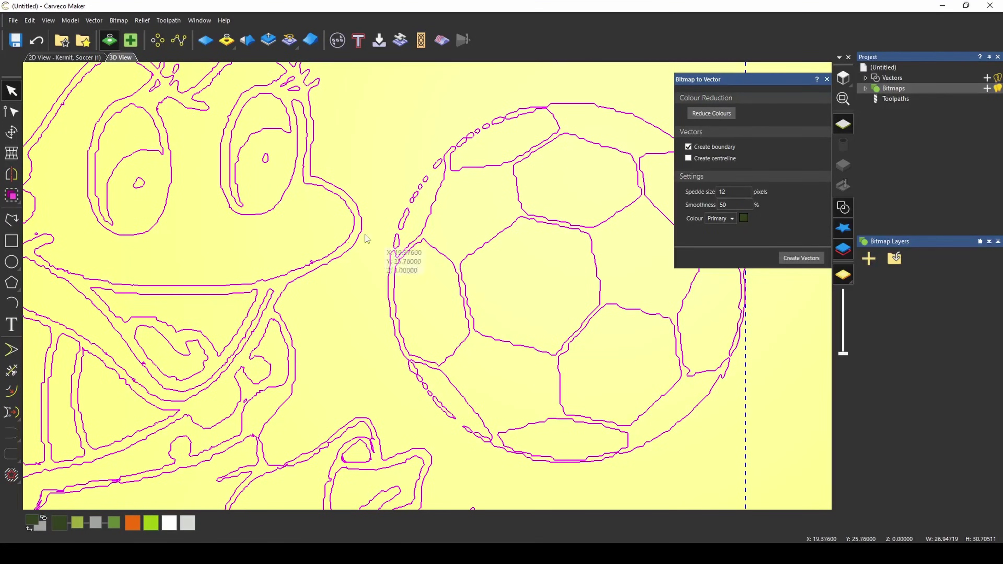
pyautogui.scroll(3, 348, 261)
pyautogui.scroll(-8, 355, 261)
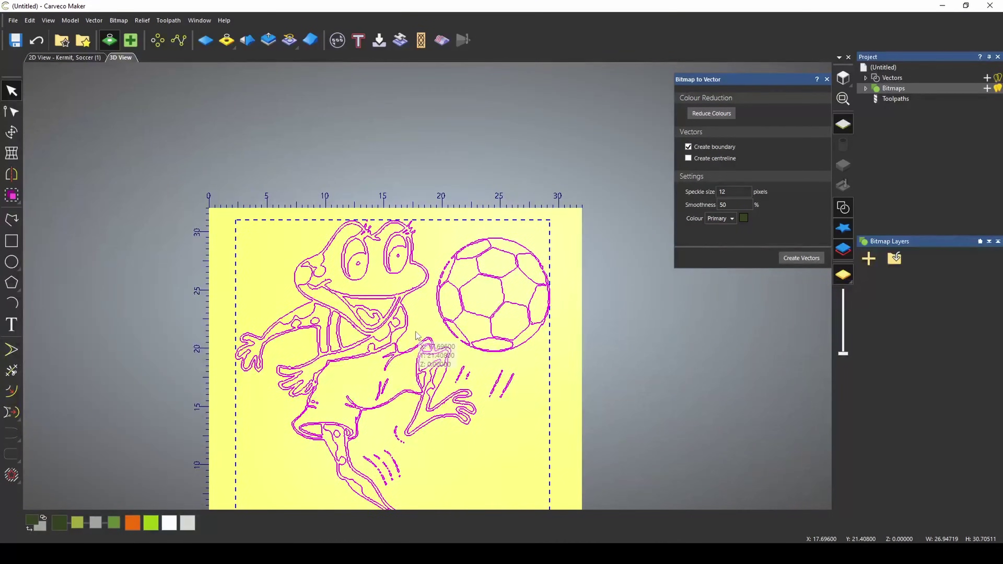
# Start a new V-Bit Carving toolpath from the project's Toolpaths
pyautogui.scroll(-2, 417, 335)
pyautogui.click(827, 79)
pyautogui.click(895, 99)
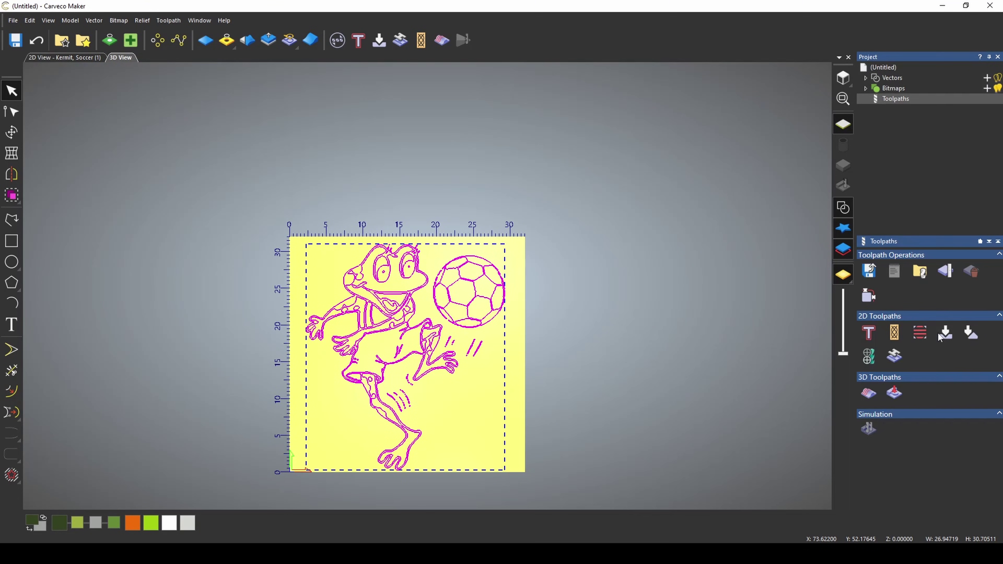
pyautogui.click(953, 333)
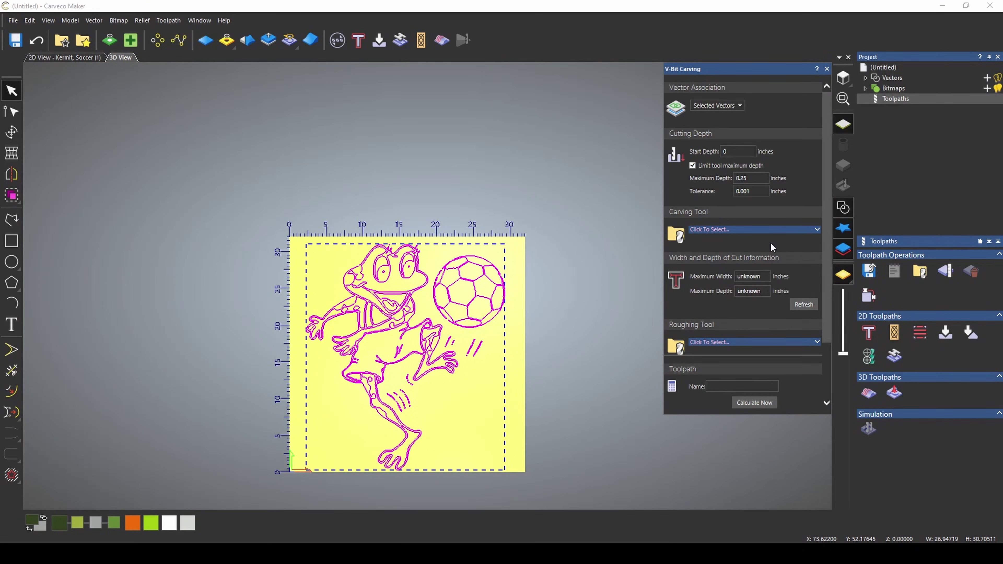
# Use the 90° V 1/2 DIAMETER 1/4 SHANK bit with 1-inch material, simulated in wood
pyautogui.click(763, 229)
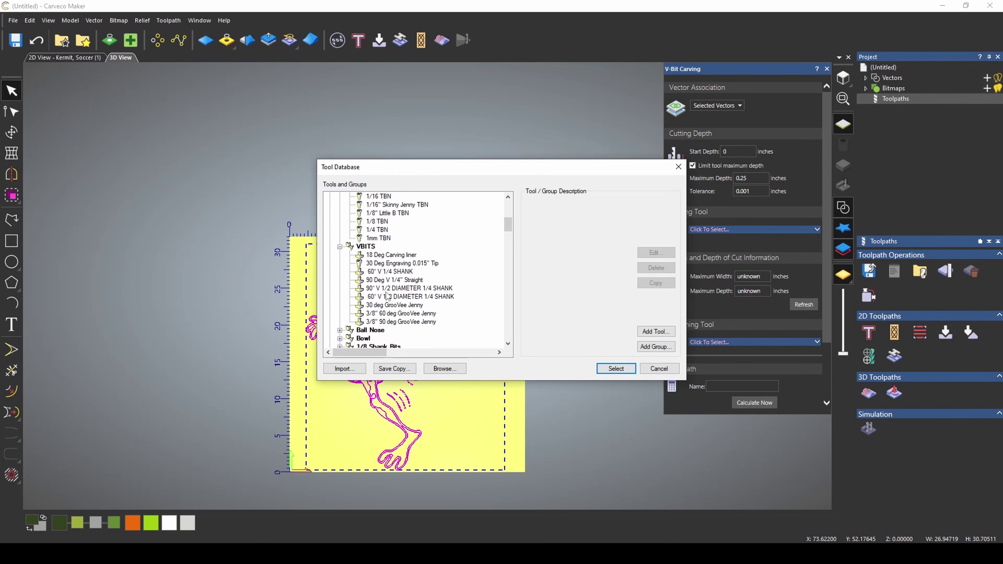
pyautogui.click(392, 289)
pyautogui.click(610, 369)
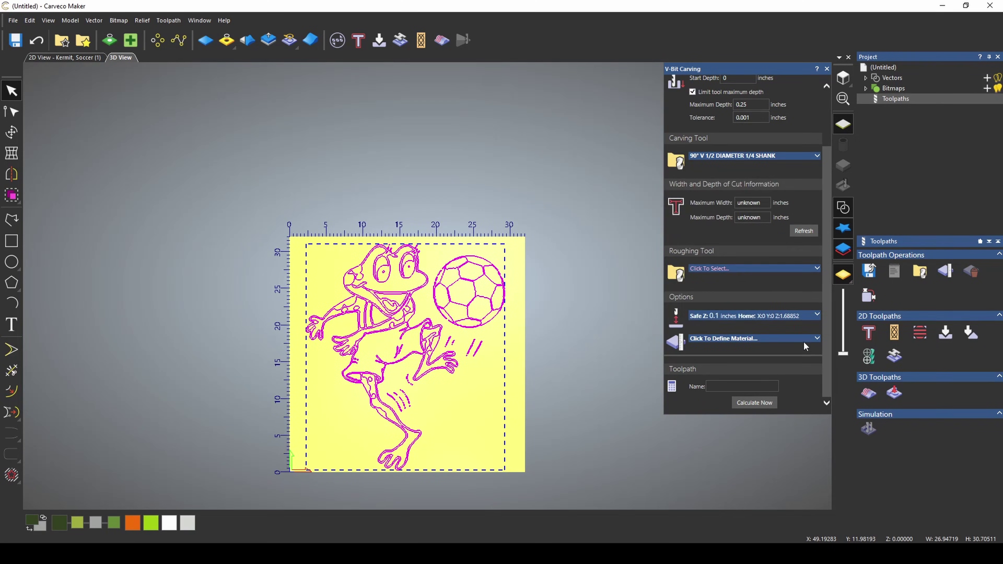
pyautogui.click(806, 340)
pyautogui.write('1')
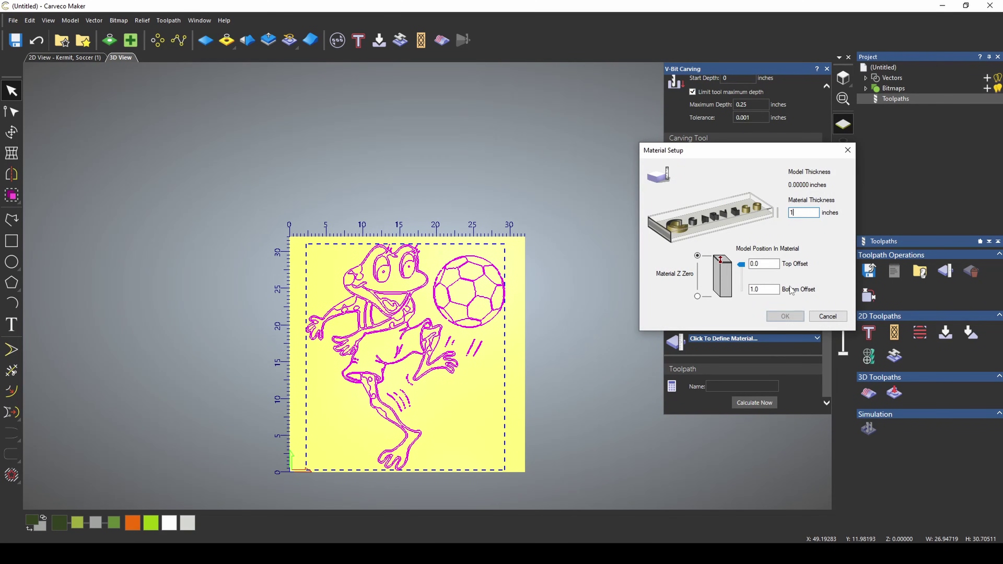
pyautogui.click(784, 317)
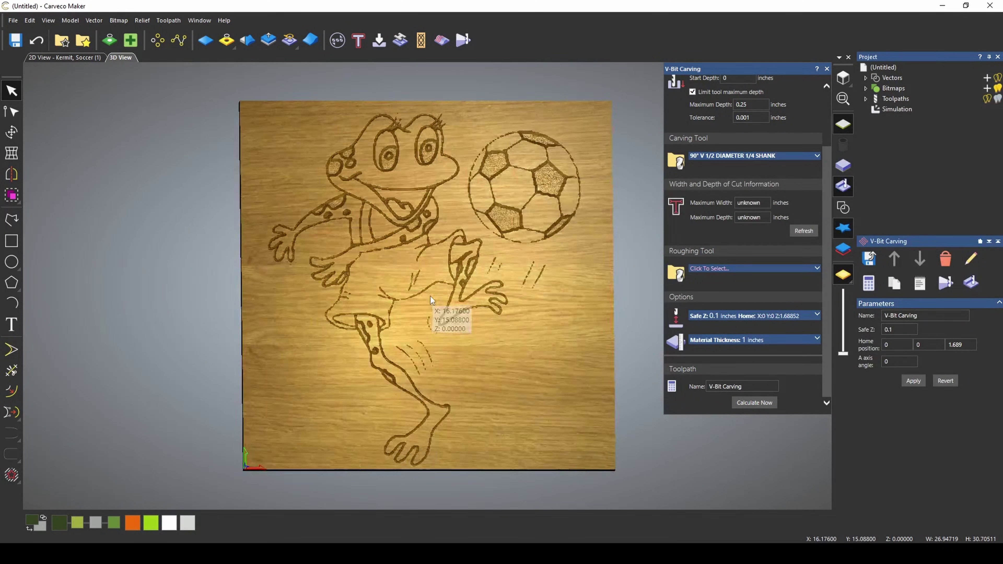